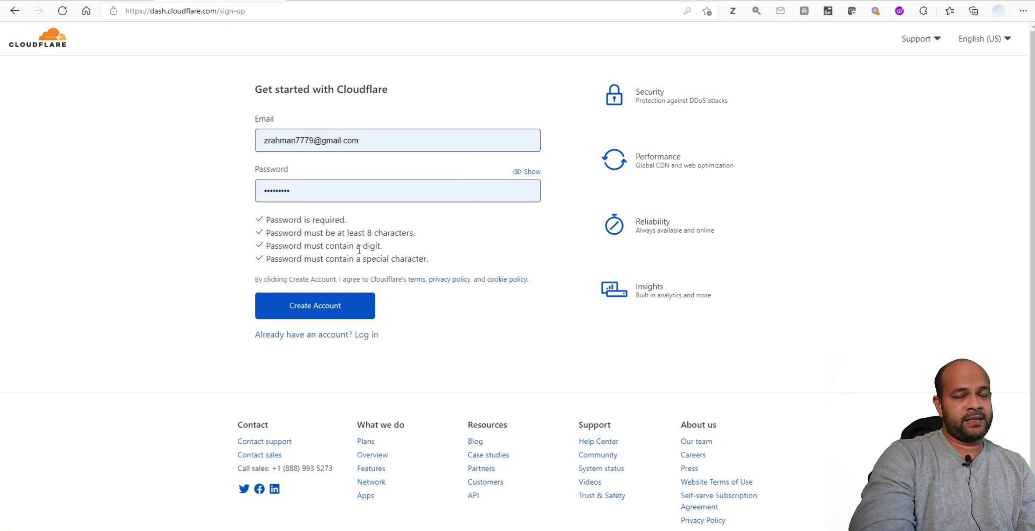
Try to create the Cloudflare account with the filled-in credentials, and select the address in the email field
left_click(315, 314)
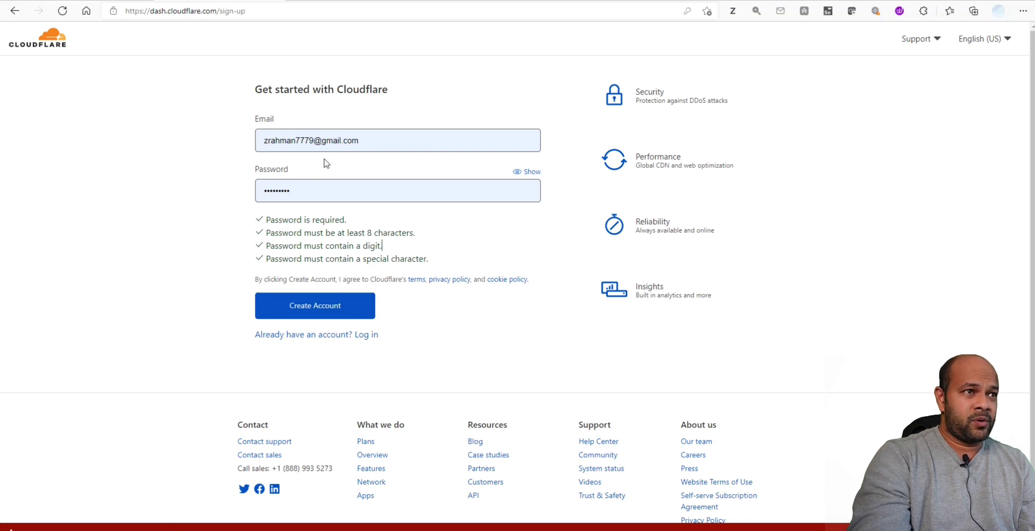
left_click(362, 140)
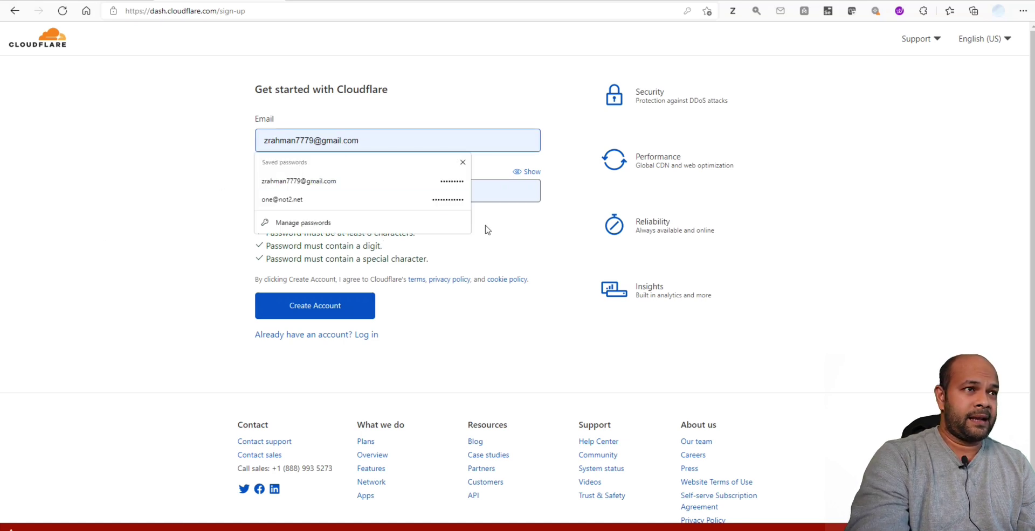
key("ctrl+a")
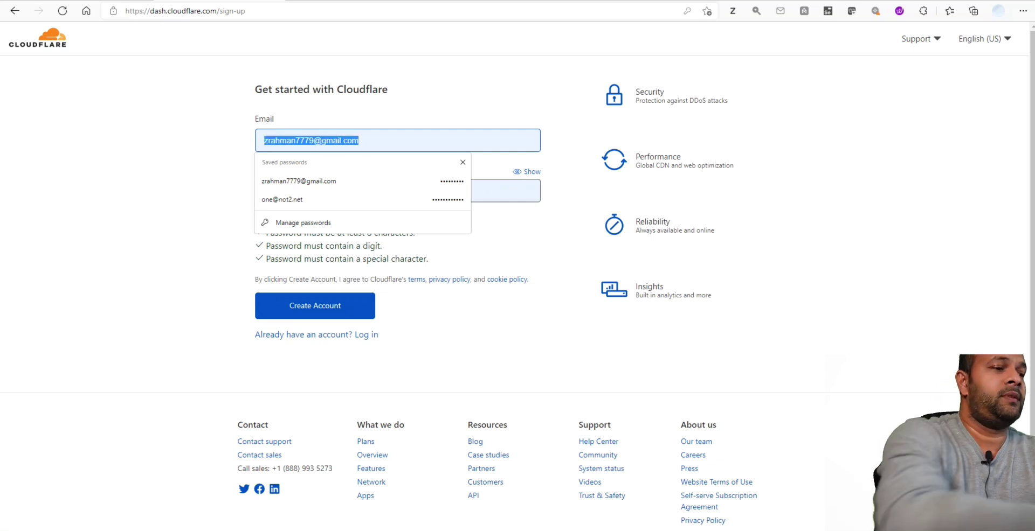
Open gmail.com in a new browser tab
key("ctrl+t")
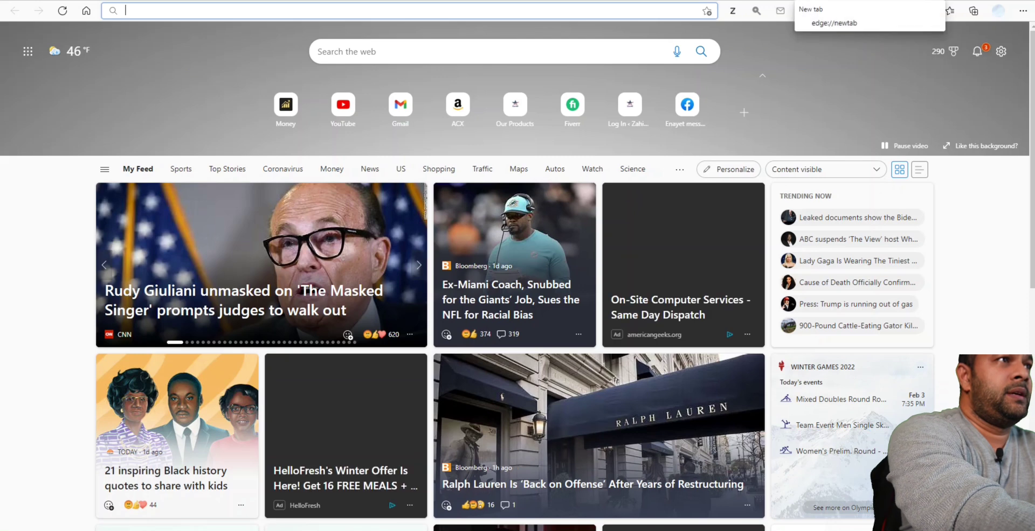
type("g")
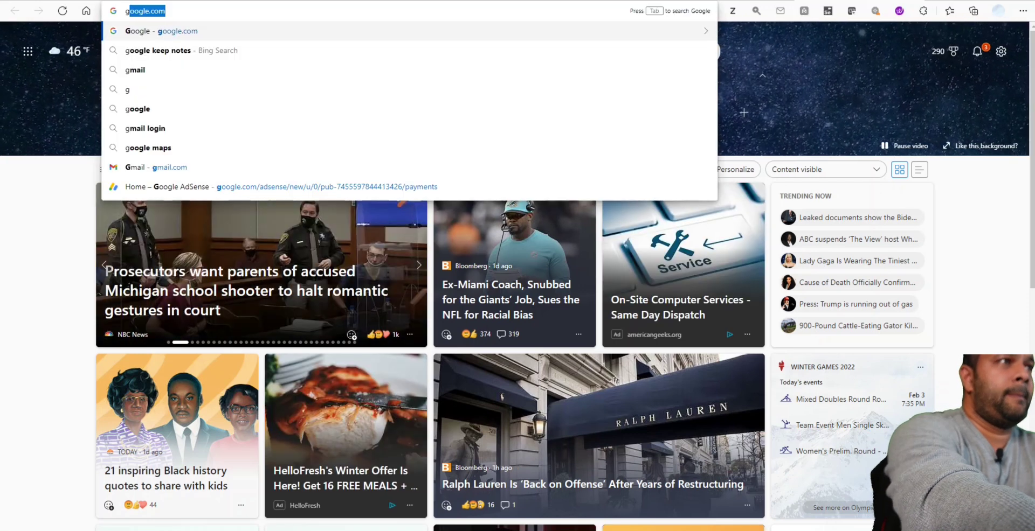
type("ma")
key("BackSpace")
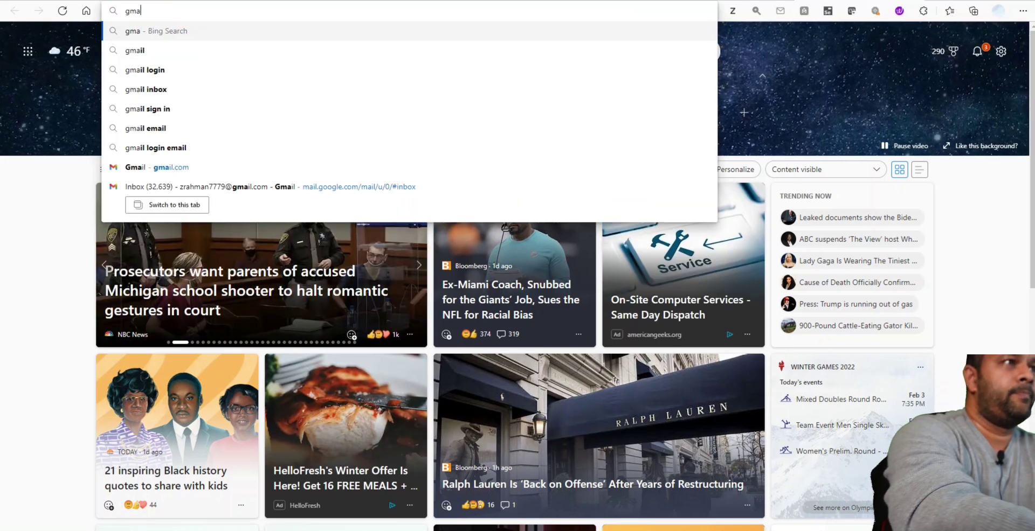
type("il.com")
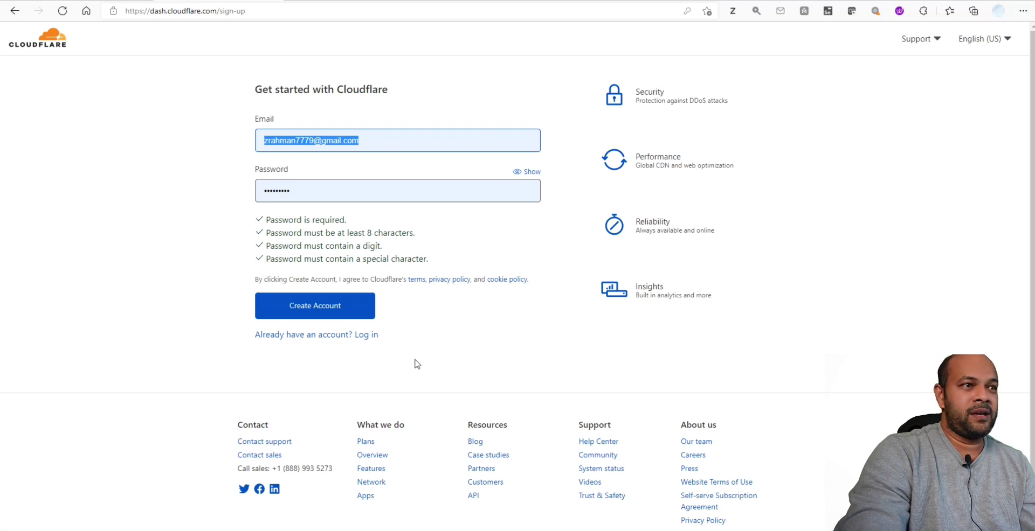
Switch from sign-up to the existing-account login and log in with the prefilled email and password
left_click(291, 335)
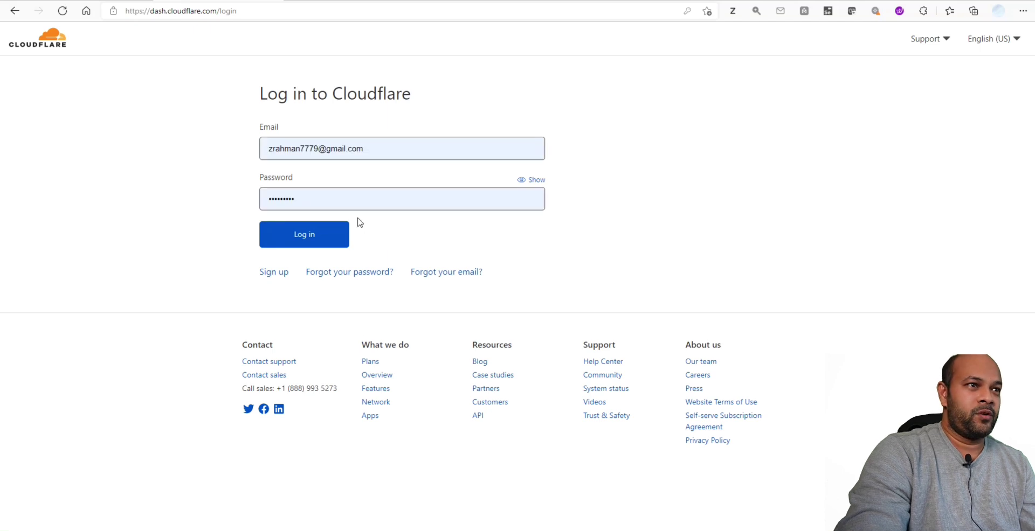
left_click(291, 240)
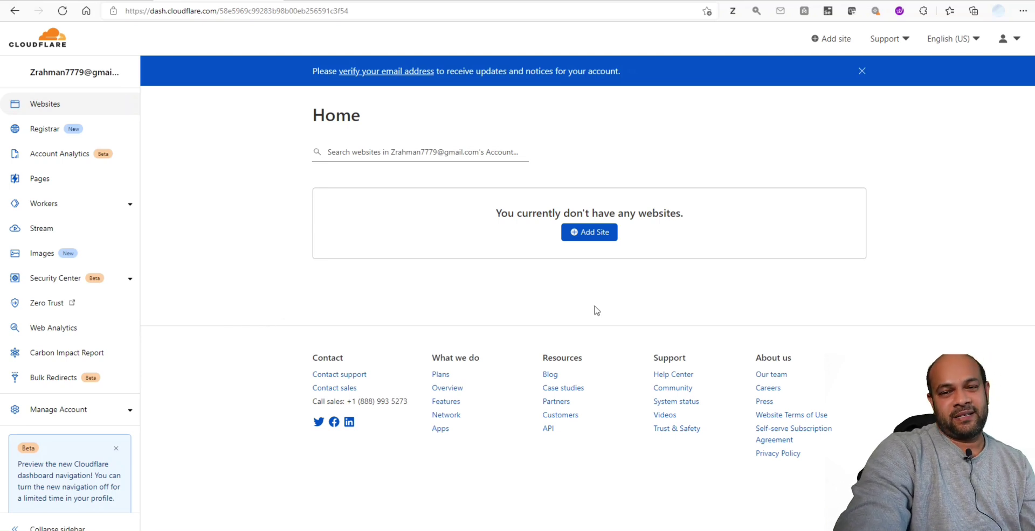
Start adding a website to the account and submit zahins.com as the domain
left_click(591, 237)
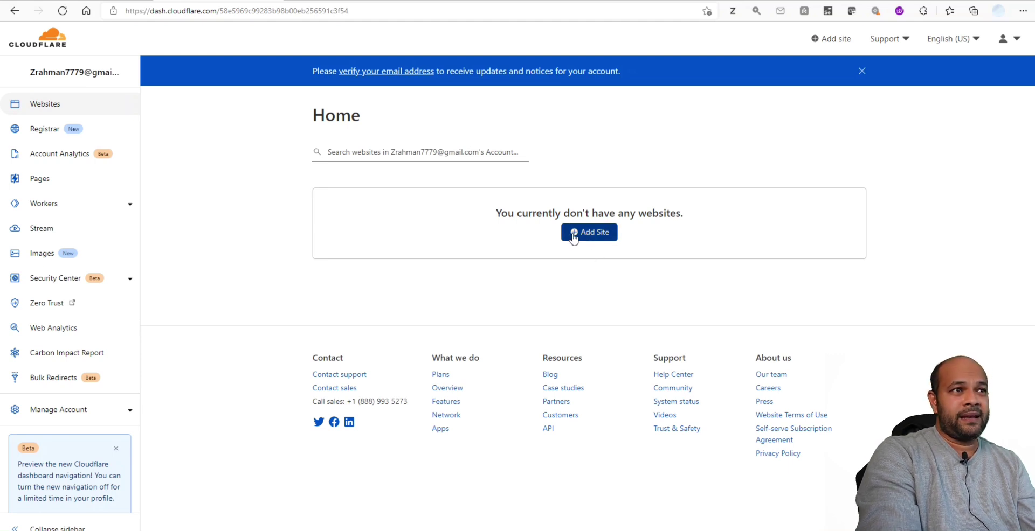
left_click(573, 238)
left_click(324, 128)
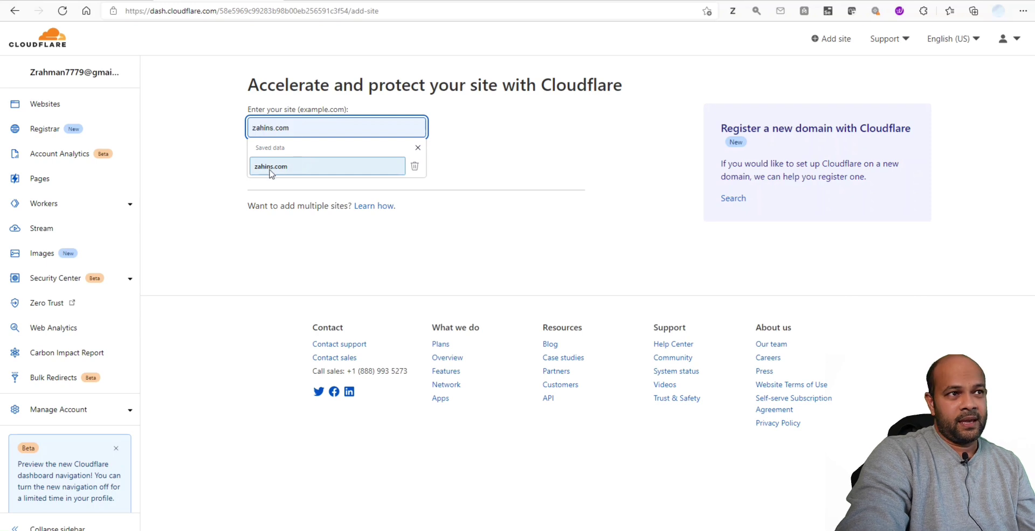
left_click(293, 162)
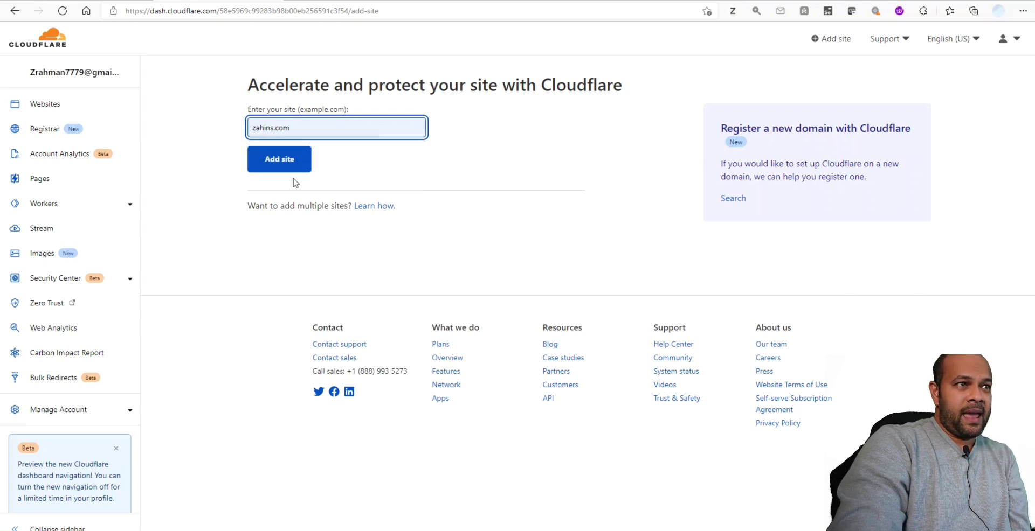
left_click(284, 161)
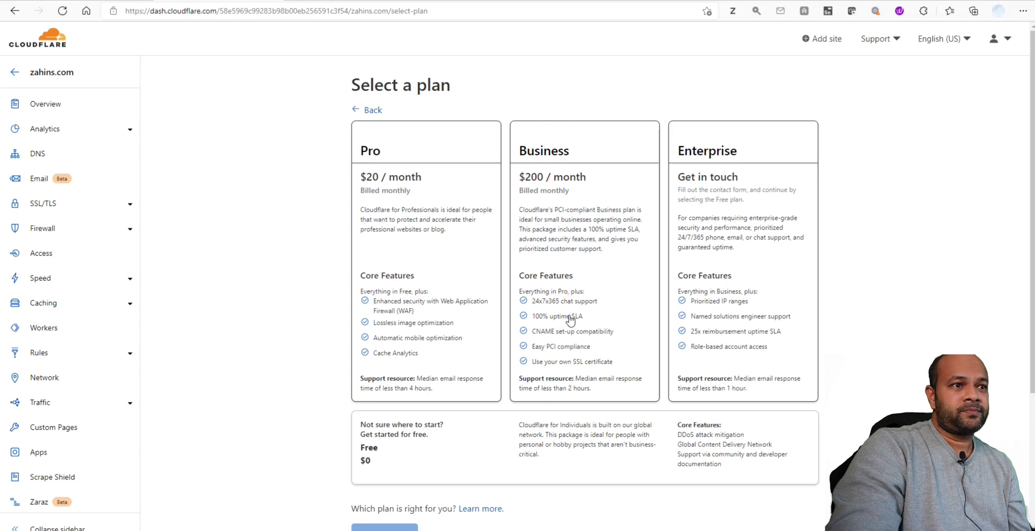
Look over the available plans for the site and return to the domain entry page
scroll(570, 320, "down", 2)
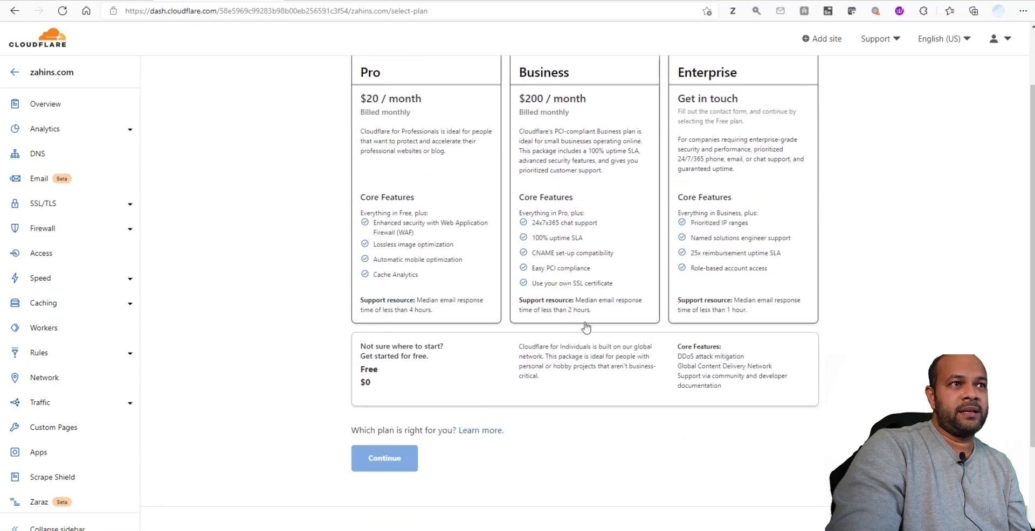
scroll(399, 122, "up", 2)
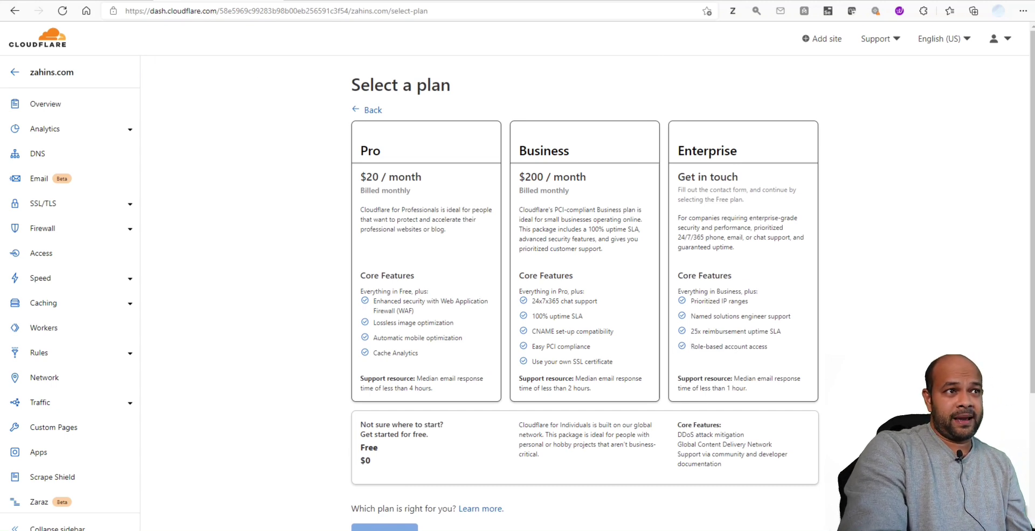
left_click(11, 12)
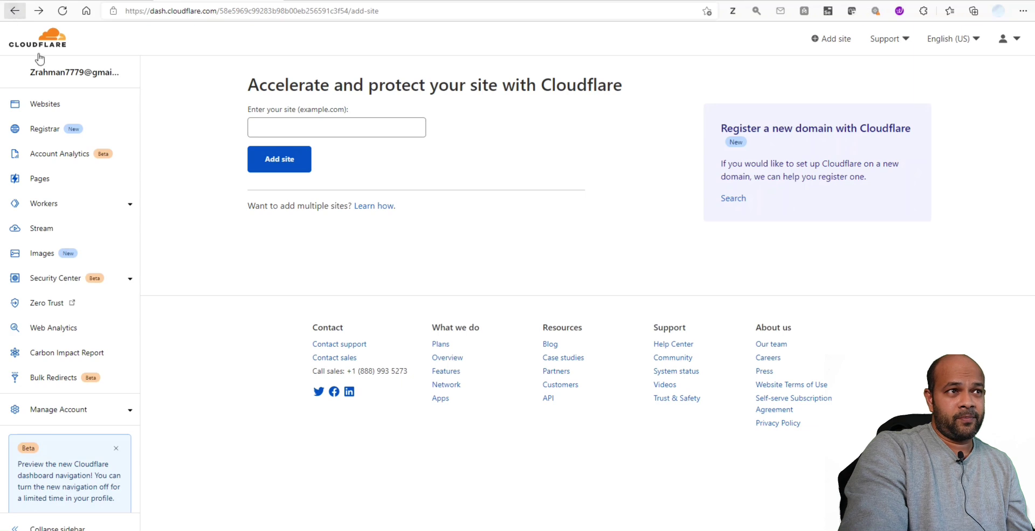
Enter zahins.com as the site again and submit it to reach the plan selection
left_click(370, 128)
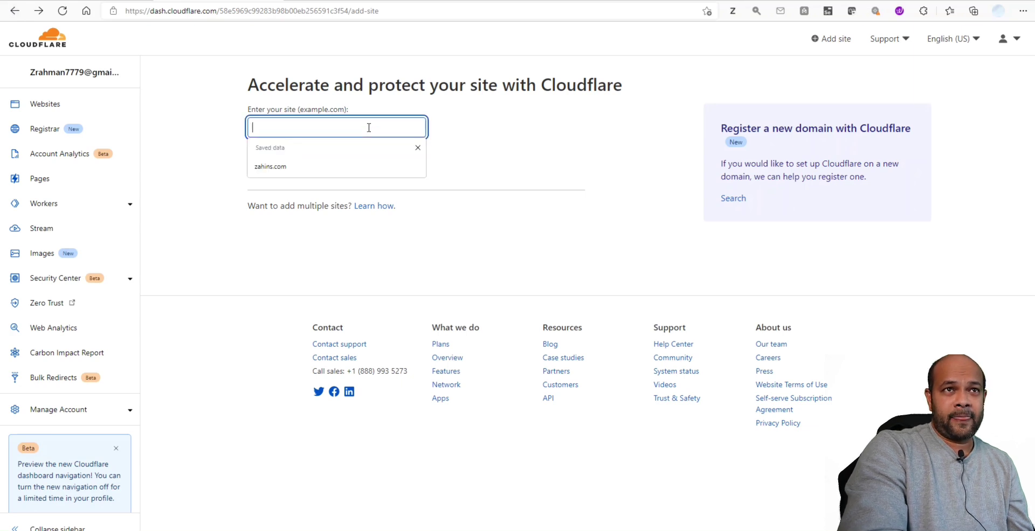
left_click(757, 12)
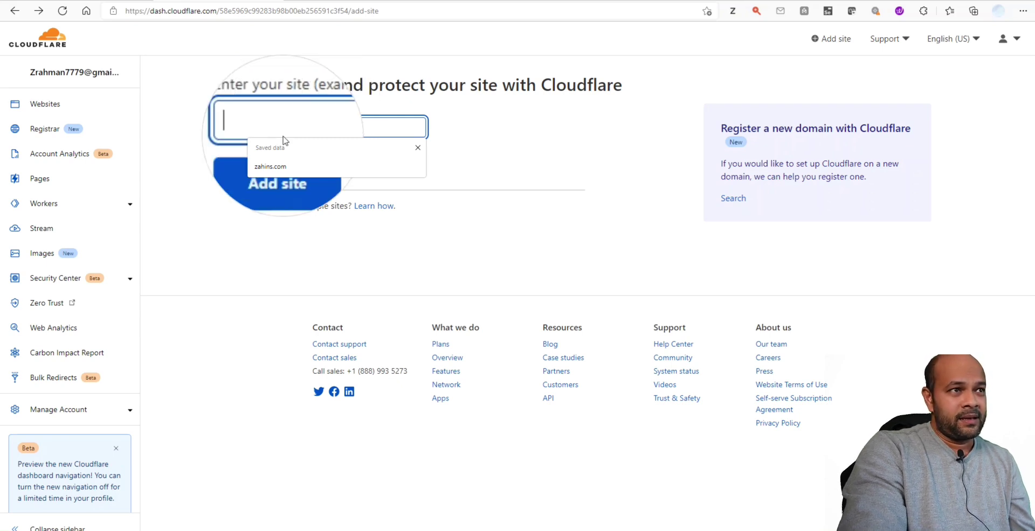
left_click(269, 167)
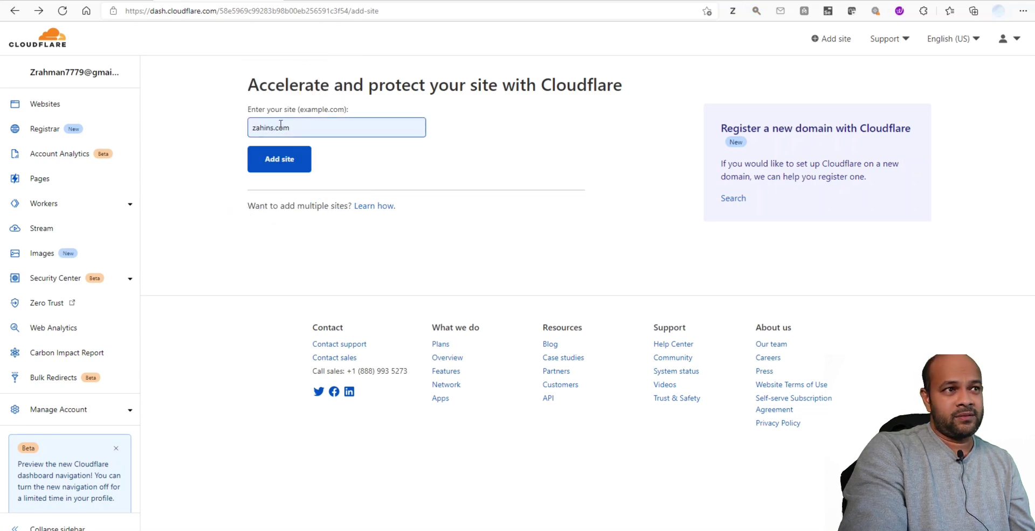
double_click(273, 127)
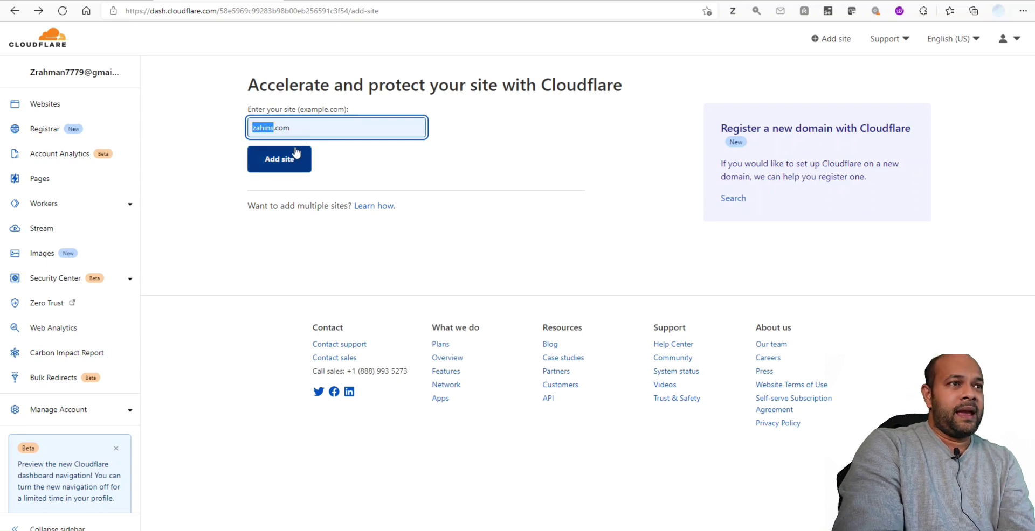
left_click(283, 167)
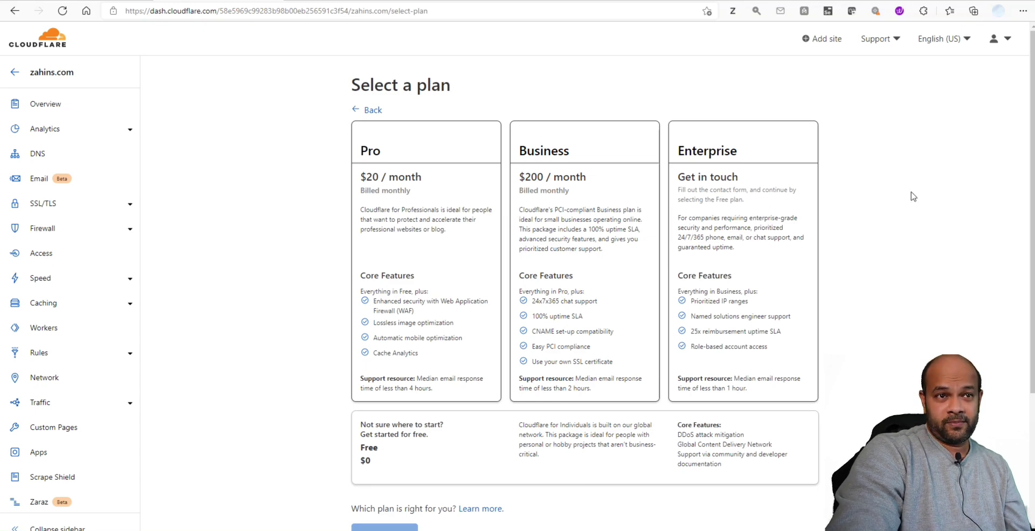
Choose the Free $0 plan for zahins.com and continue to the DNS record review
scroll(483, 388, "down", 3)
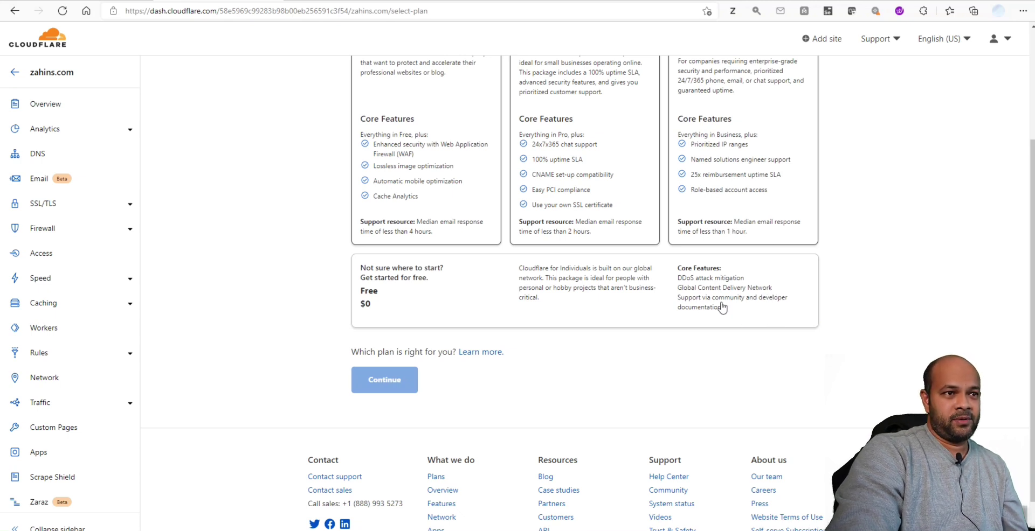
left_click(488, 309)
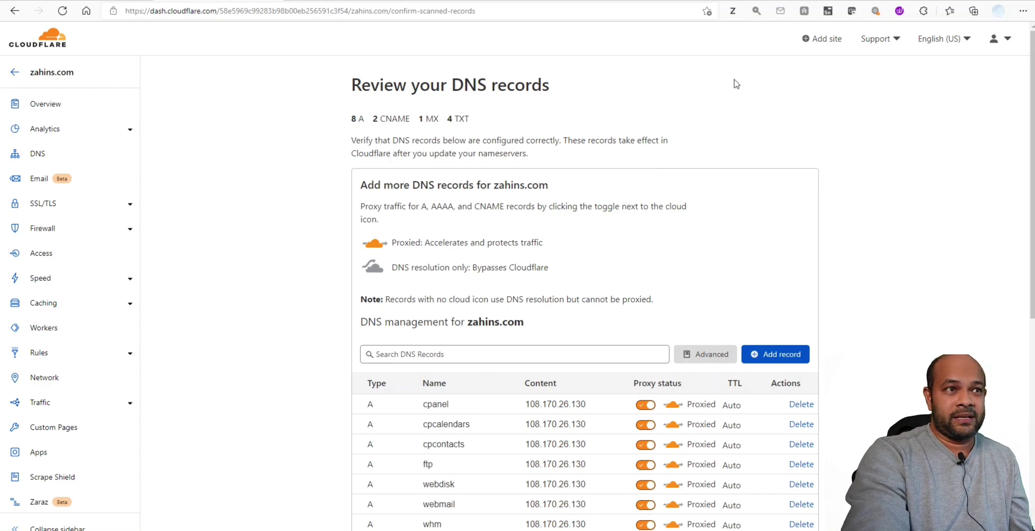
Review the scanned DNS records for zahins.com and accept them without changes
scroll(620, 226, "down", 5)
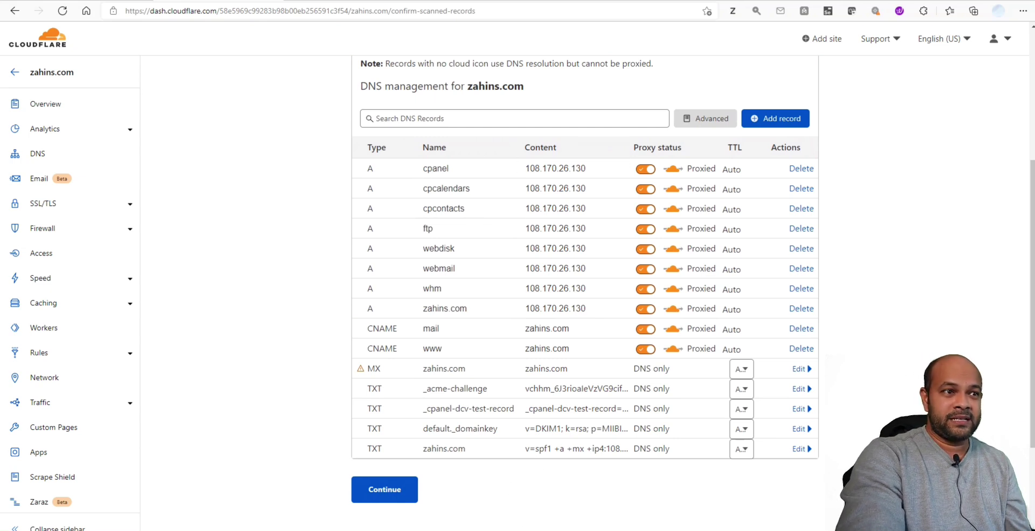
scroll(401, 488, "down", 3)
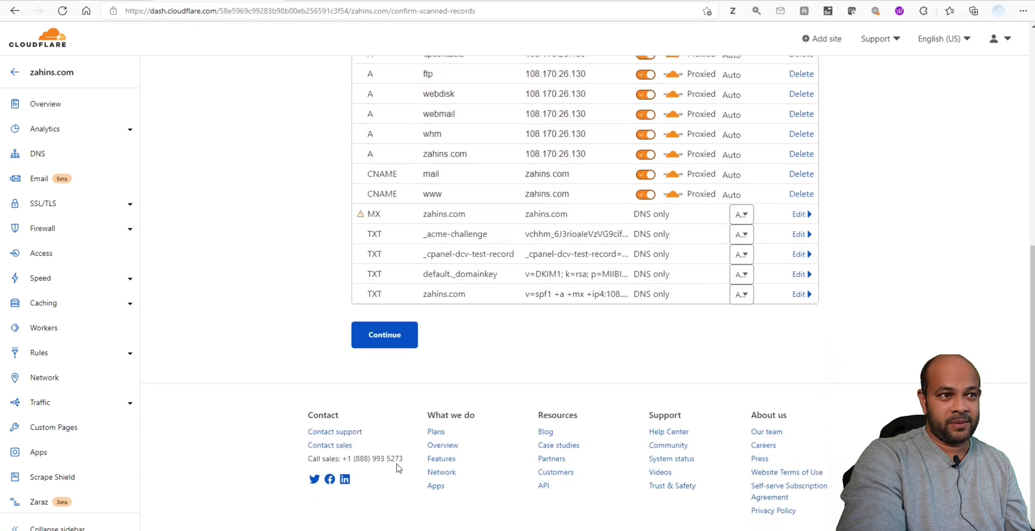
left_click(393, 342)
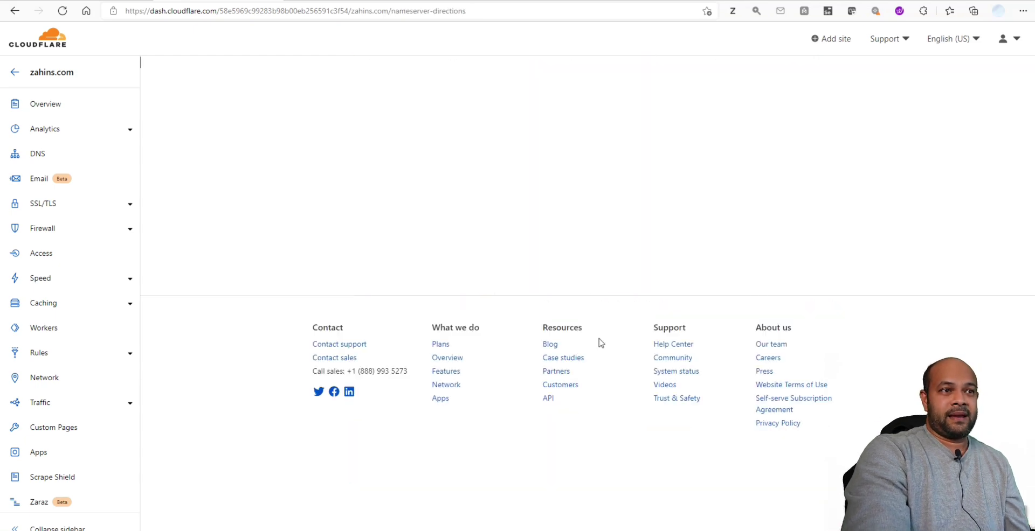
Examine the nameserver instructions, comparing the nameservers to remove with the Cloudflare nameservers to add
scroll(602, 344, "down", 3)
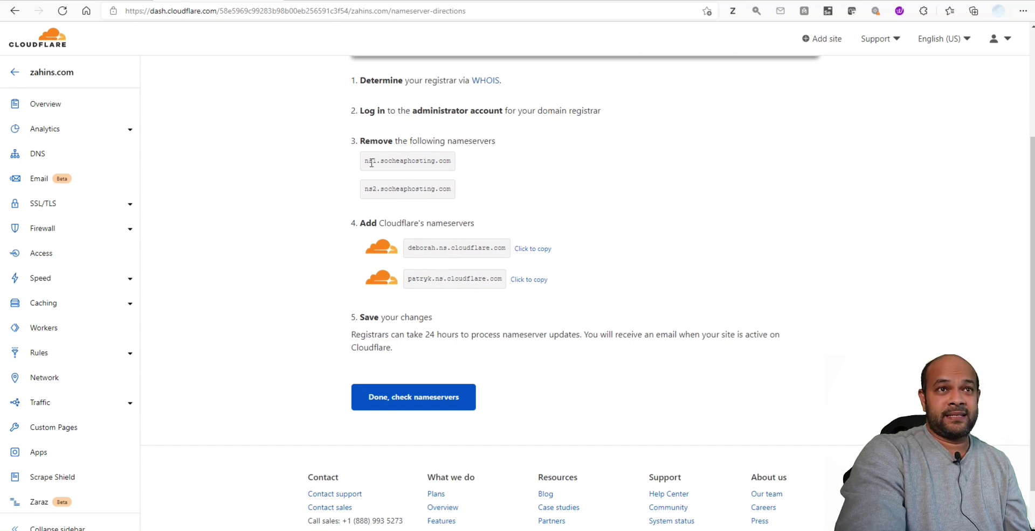
left_click(756, 10)
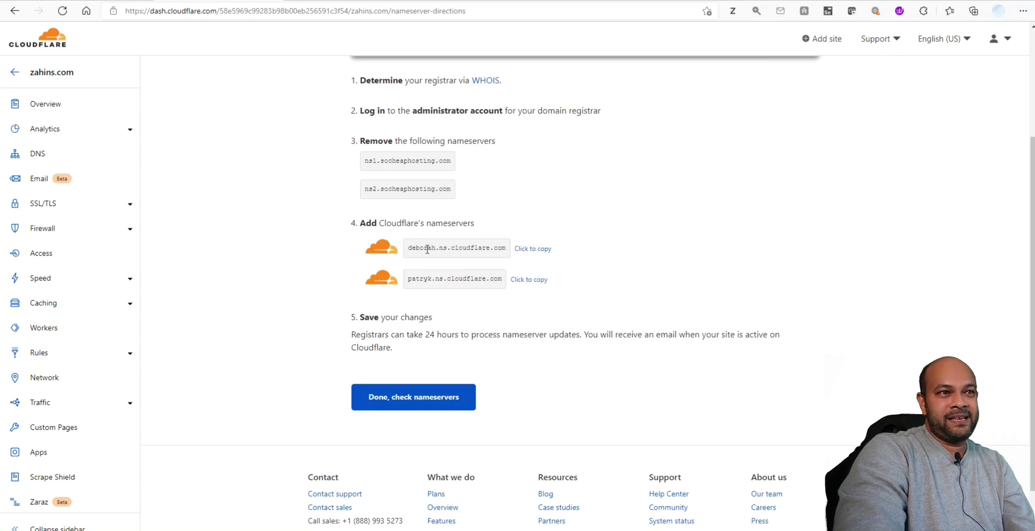
left_click(756, 11)
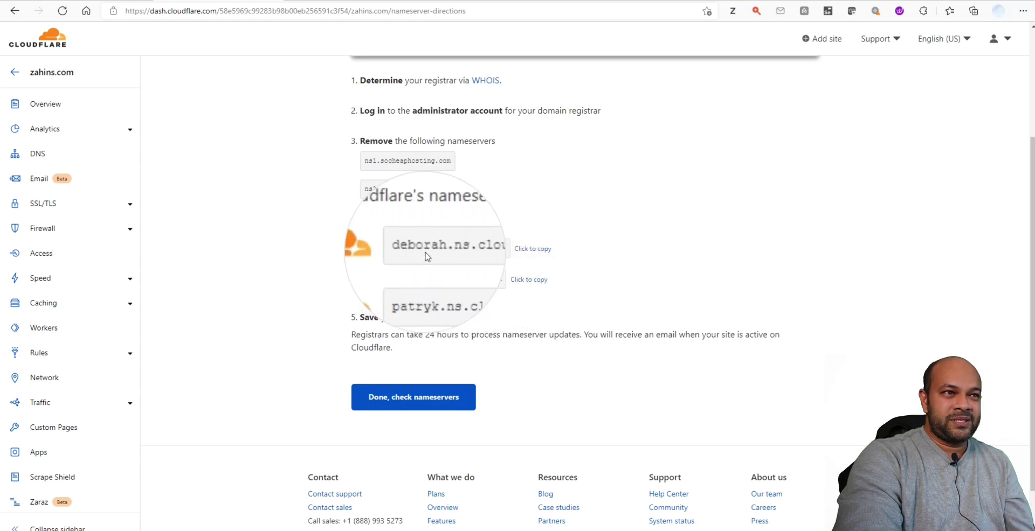
left_click_drag(381, 160, 439, 162)
left_click(451, 253)
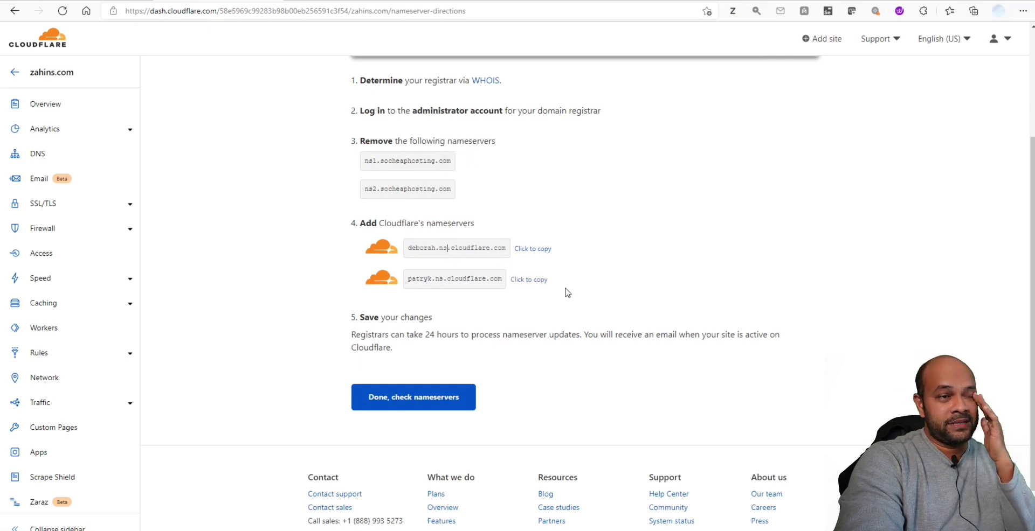
Copy Cloudflare's two assigned nameservers, deborah.ns.cloudflare.com and patryk.ns.cloudflare.com, one after the other
left_click(524, 249)
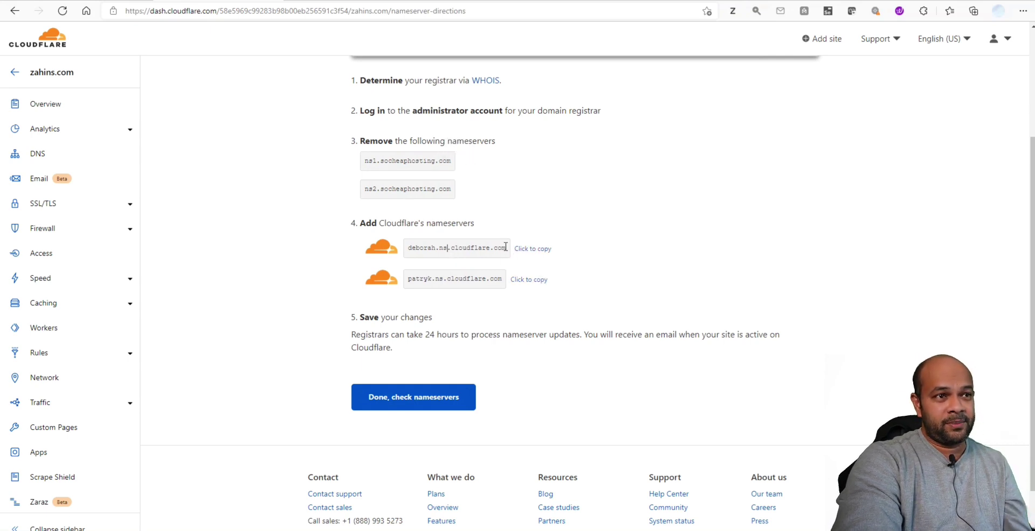
left_click_drag(506, 249, 405, 249)
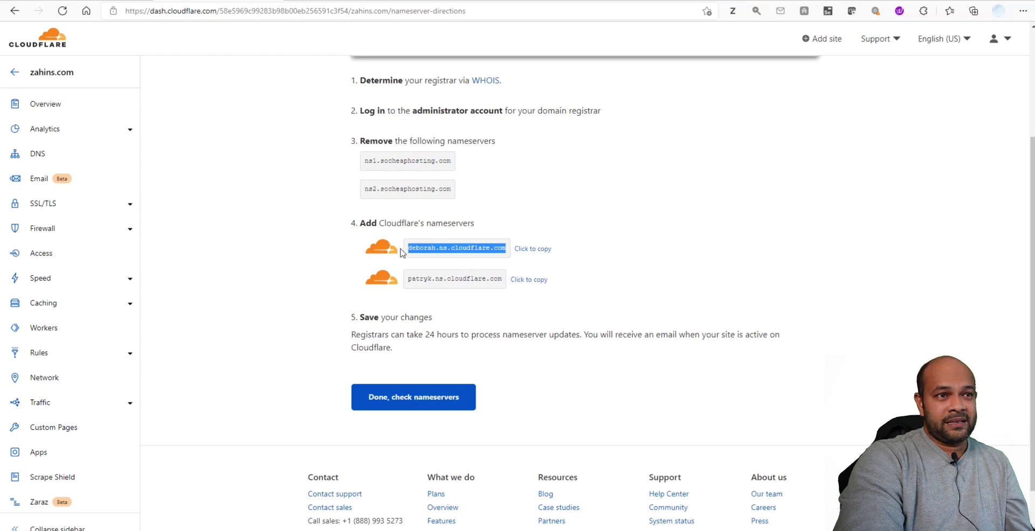
left_click(499, 249)
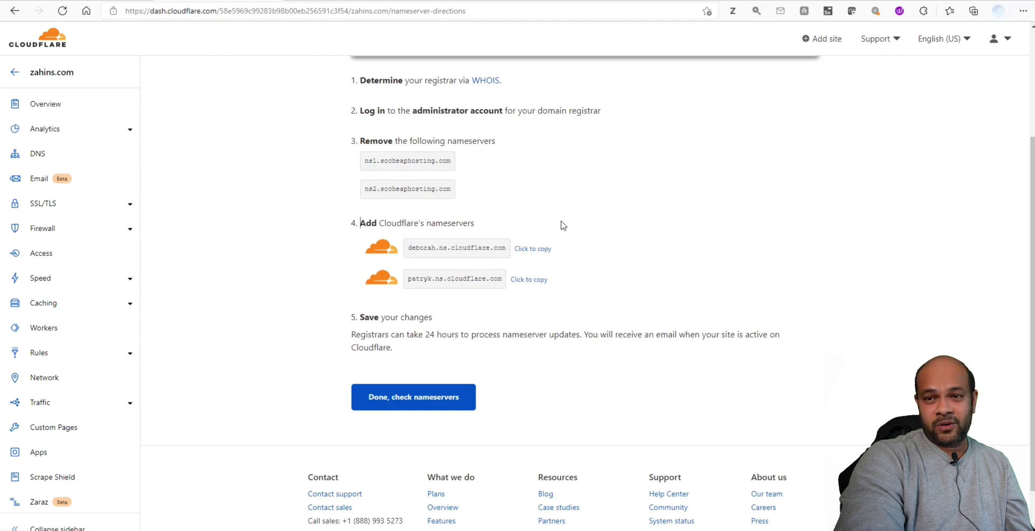
left_click(537, 250)
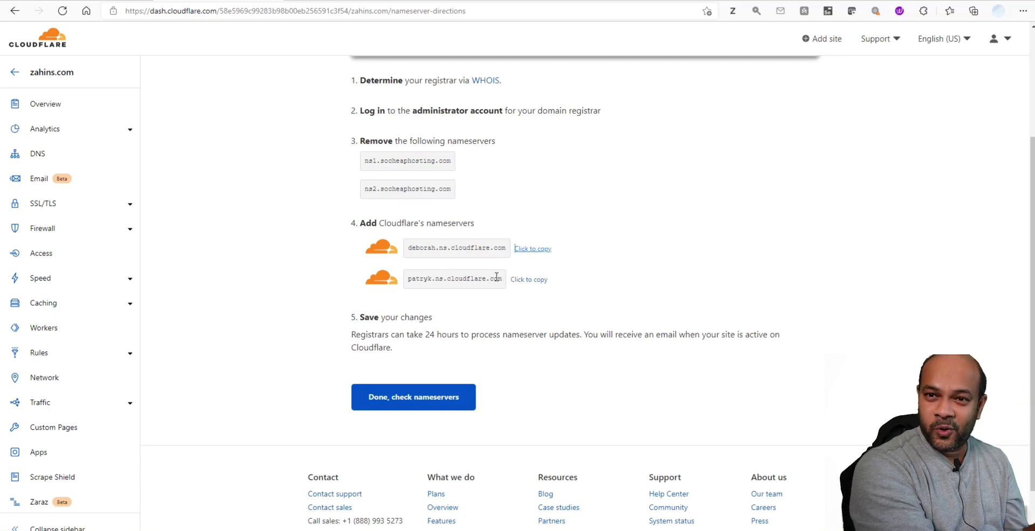
left_click(537, 282)
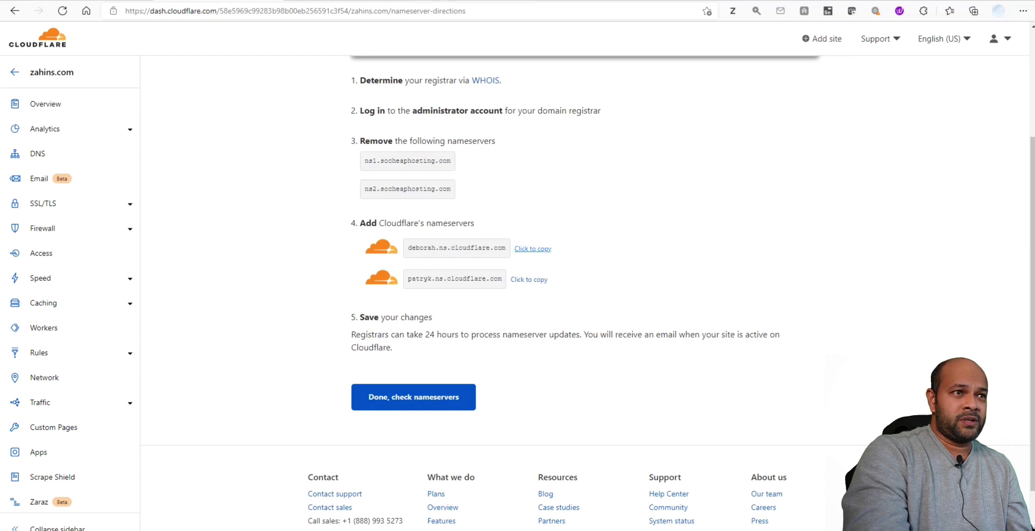
Switch to Google Domains and open the custom name servers of zahins.com for editing
left_click(485, 1)
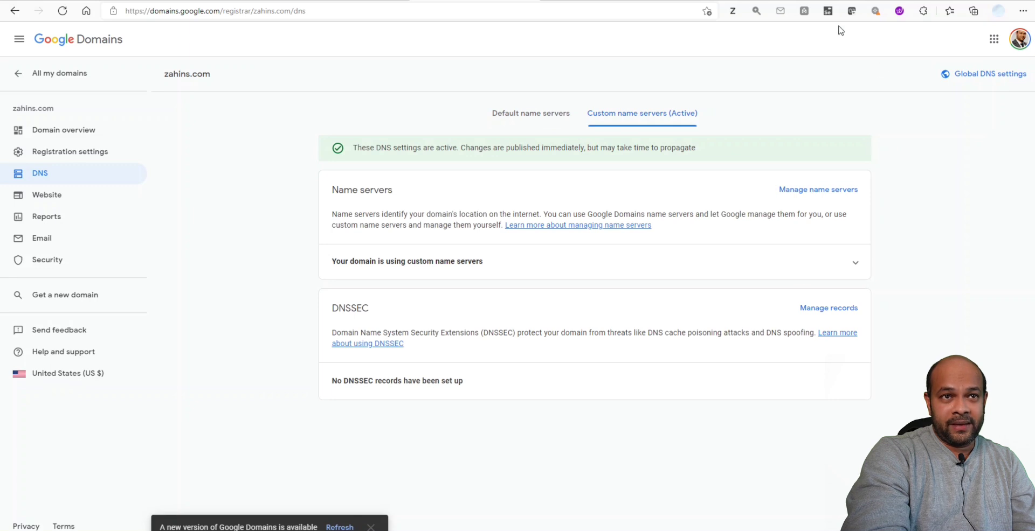
left_click(756, 11)
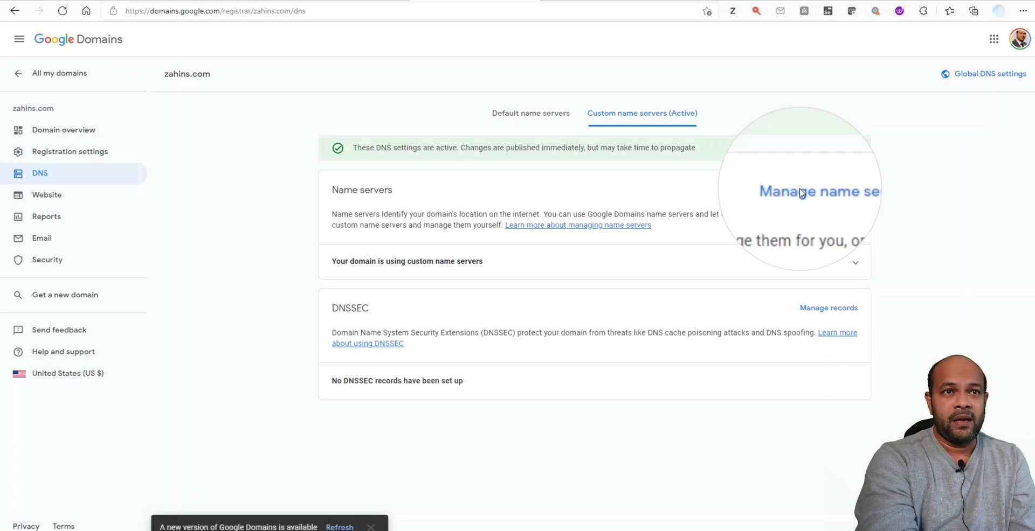
left_click(797, 193)
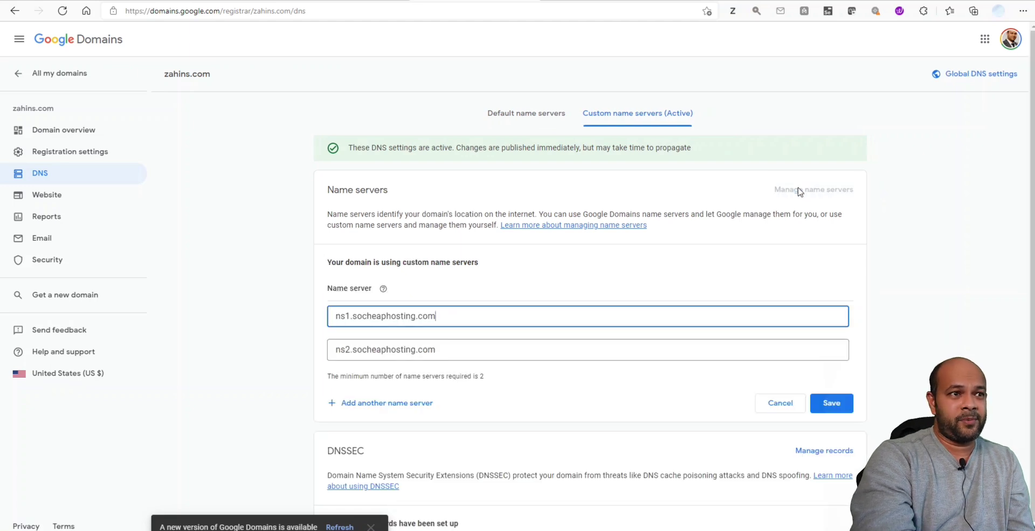
left_click(756, 11)
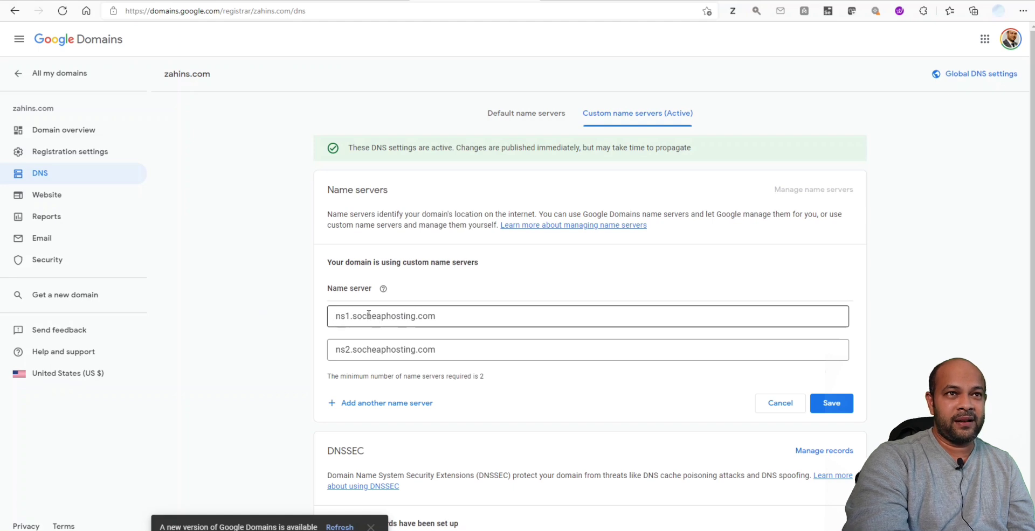
Copy deborah.ns.cloudflare.com from Cloudflare and put it in place of the first name server, ns1.socheaphosting.com, in Google Domains
left_click_drag(451, 317, 325, 321)
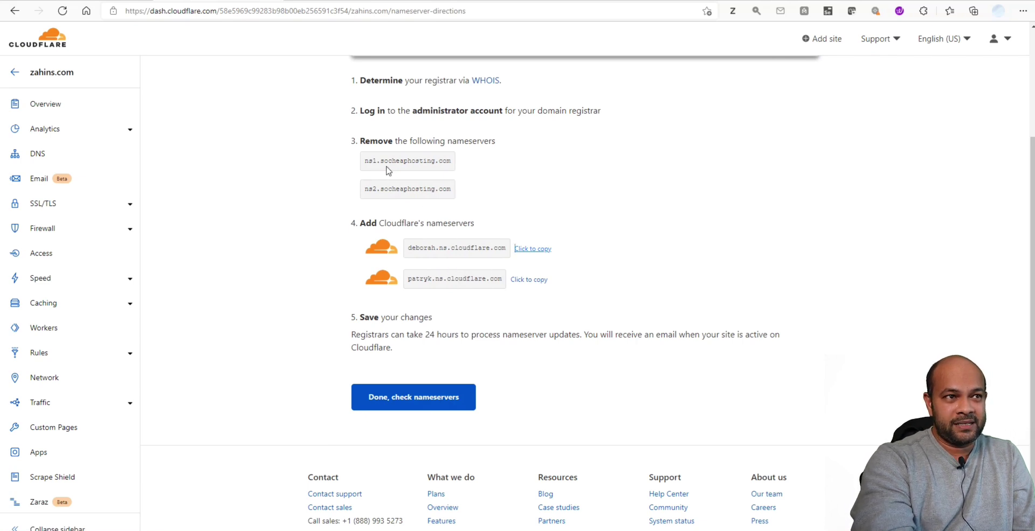
left_click_drag(364, 161, 460, 150)
left_click(410, 250)
left_click_drag(409, 251, 512, 256)
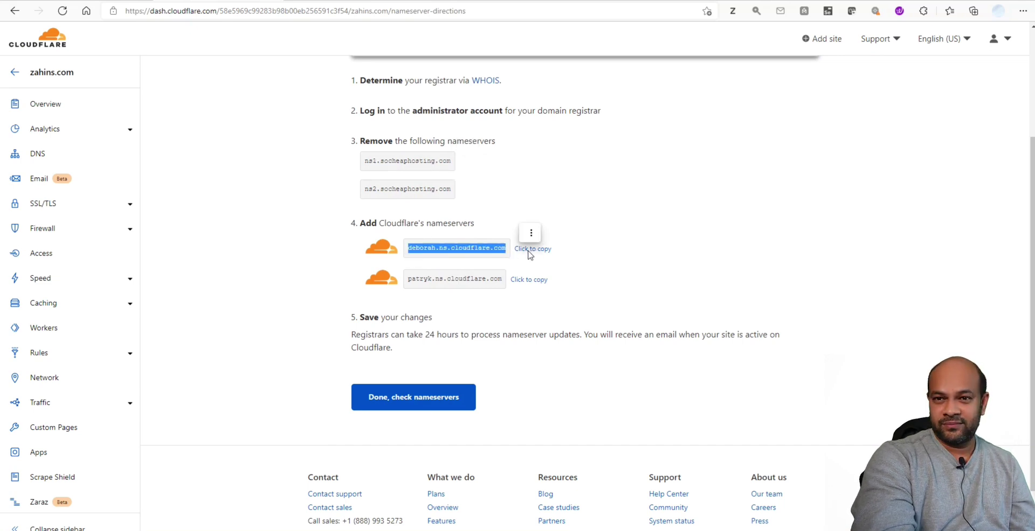
left_click(528, 251)
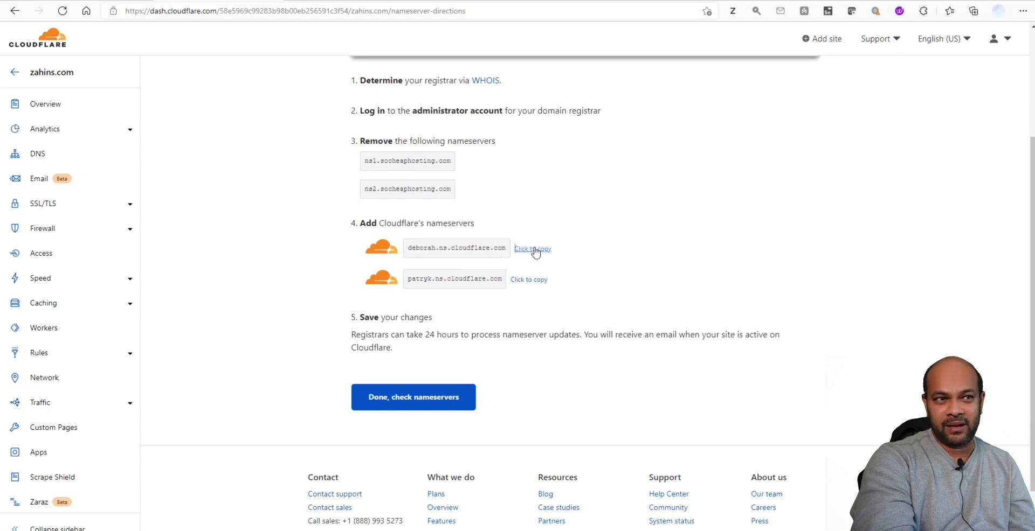
left_click(531, 254)
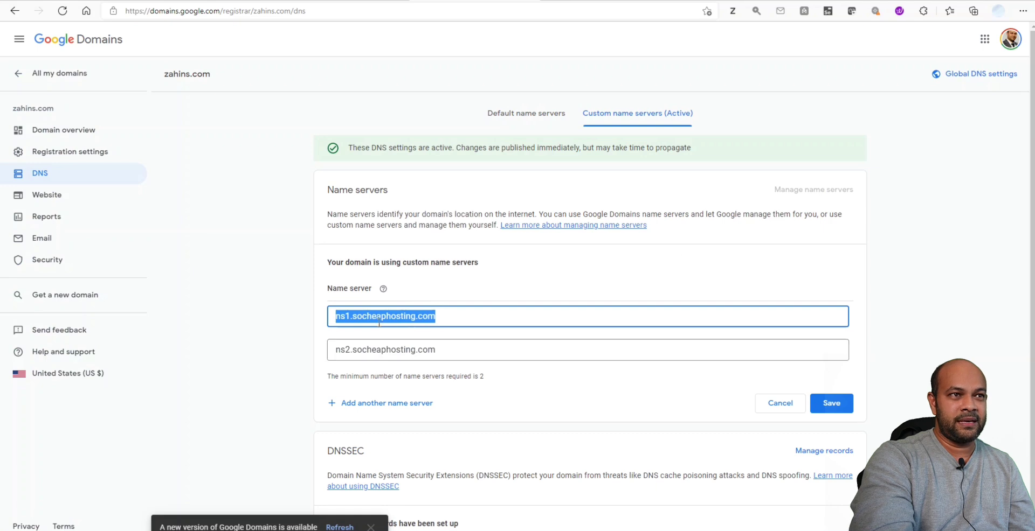
right_click(423, 317)
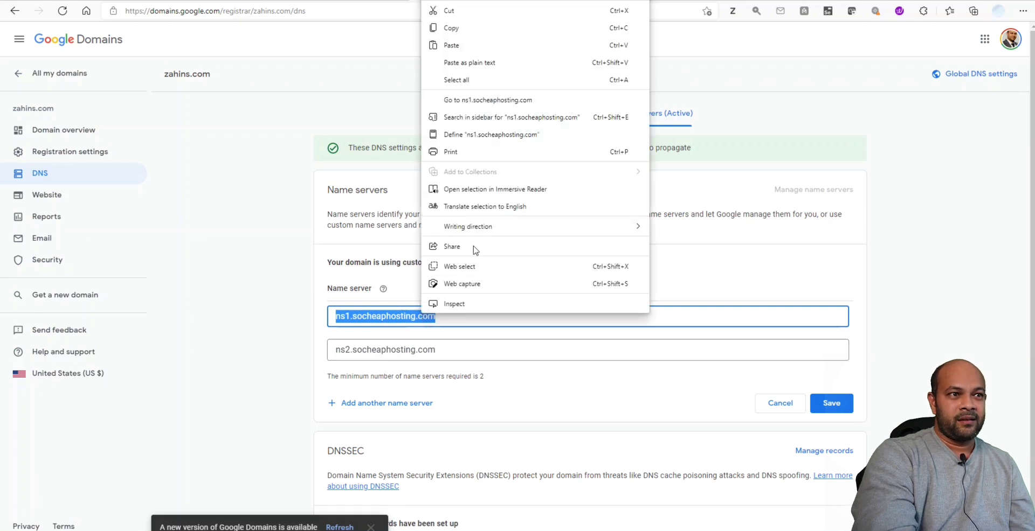
left_click(478, 48)
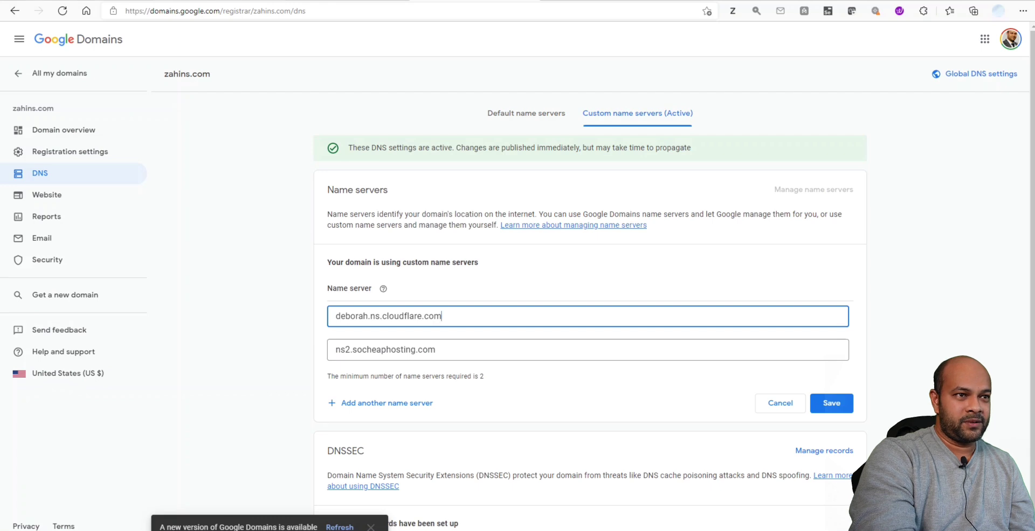
Copy patryk.ns.cloudflare.com from Cloudflare and put it in place of the second name server, ns2.socheaphosting.com, in Google Domains
key("alt+Tab")
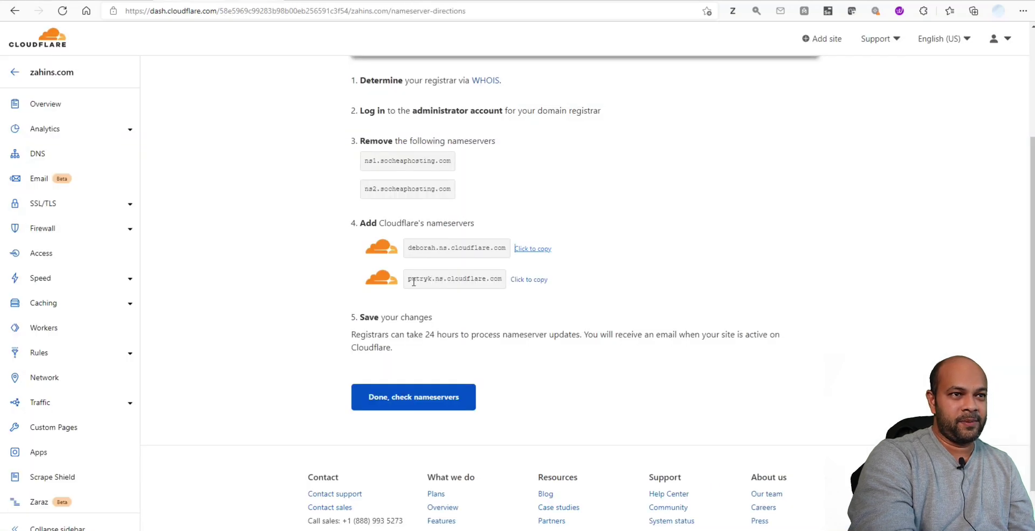
left_click(531, 280)
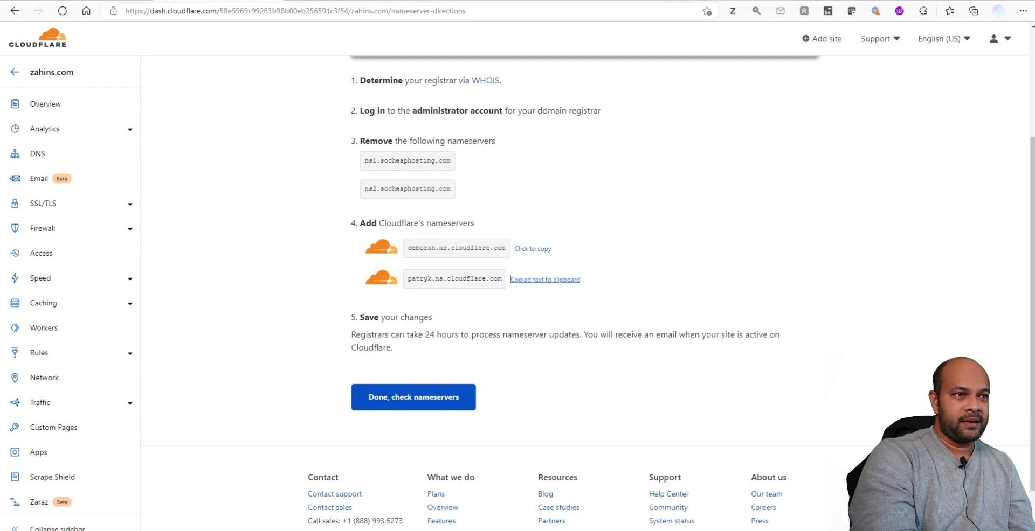
key("alt+Tab")
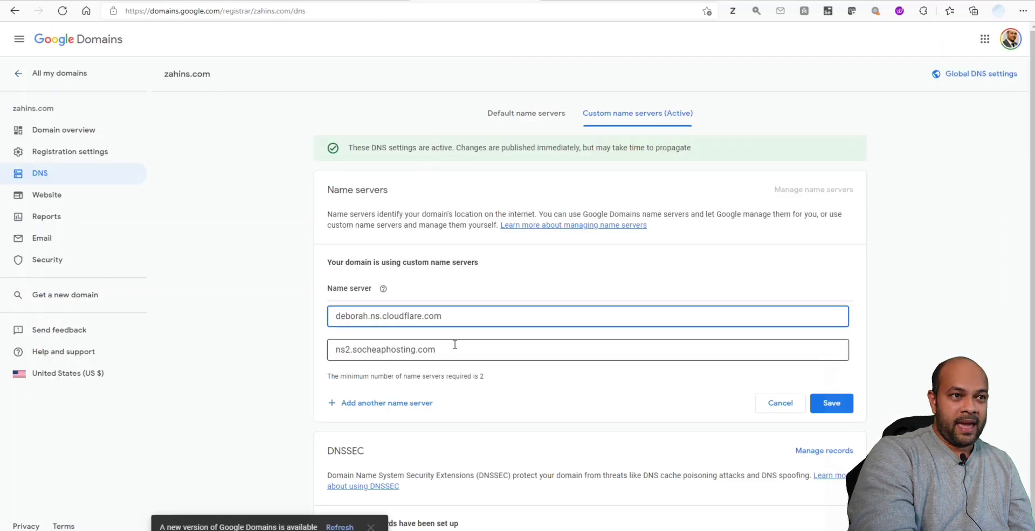
triple_click(453, 346)
right_click(383, 350)
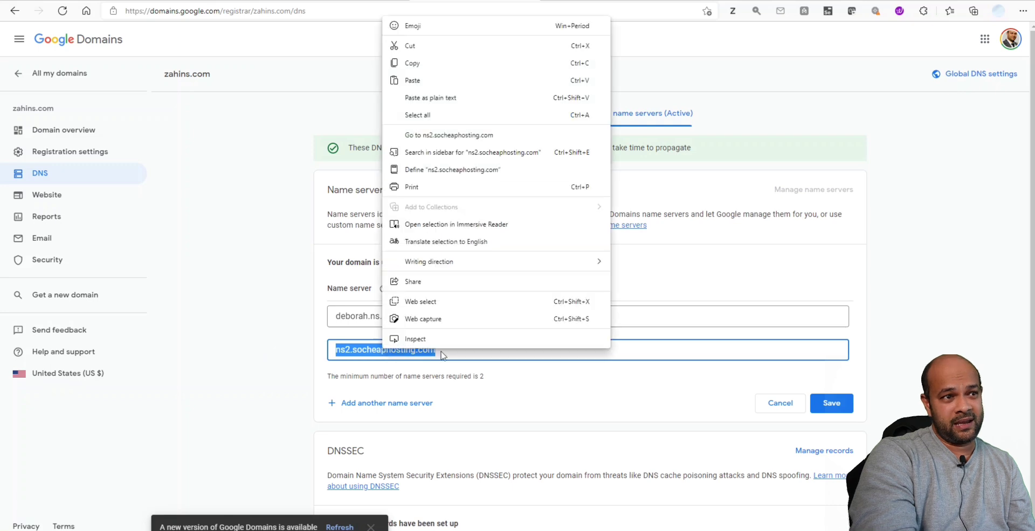
left_click(440, 82)
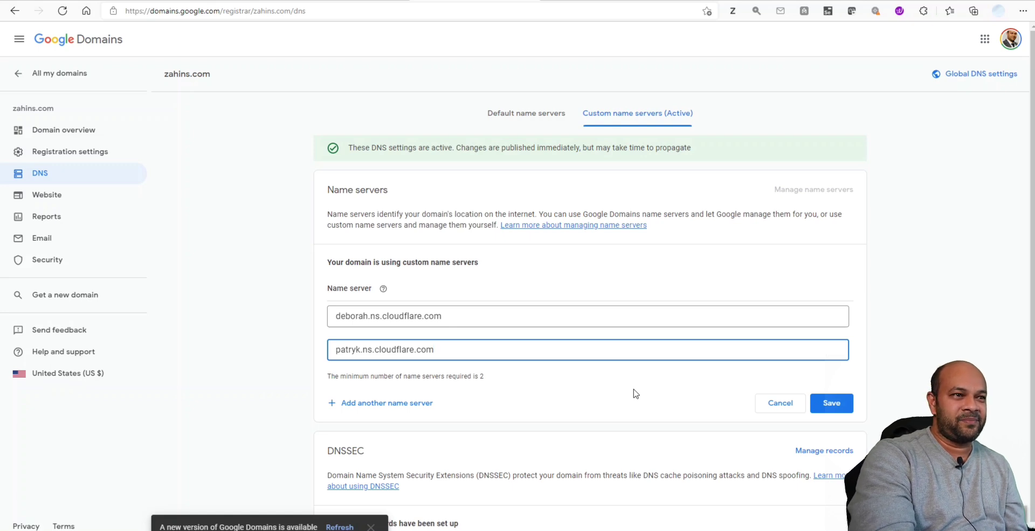
Check both name server entries for zahins.com and save them at the registrar
left_click(447, 312)
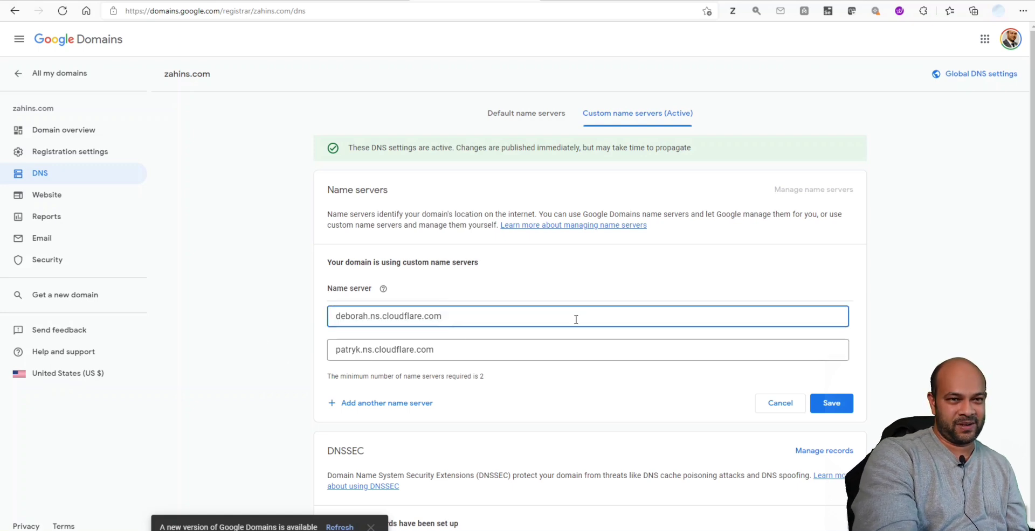
scroll(463, 340, "down", 1)
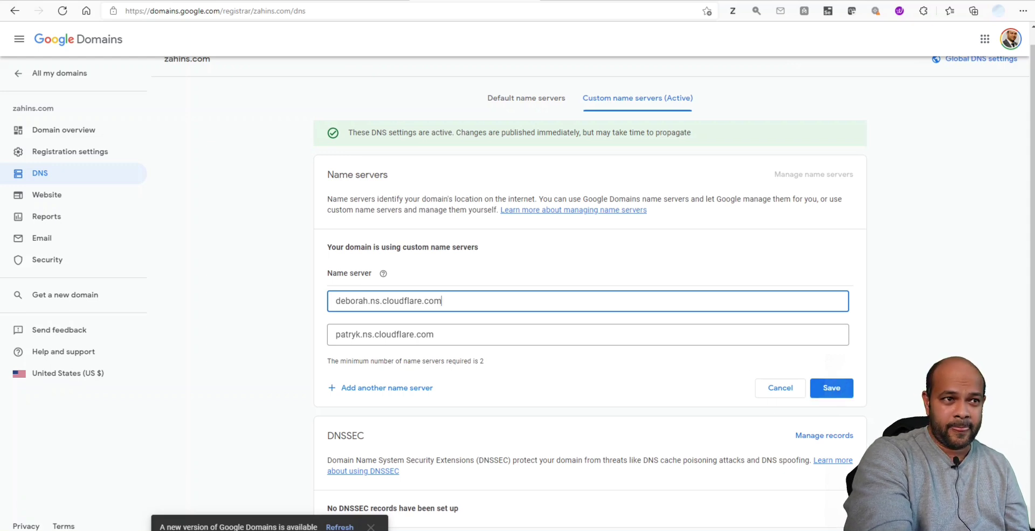
left_click(842, 397)
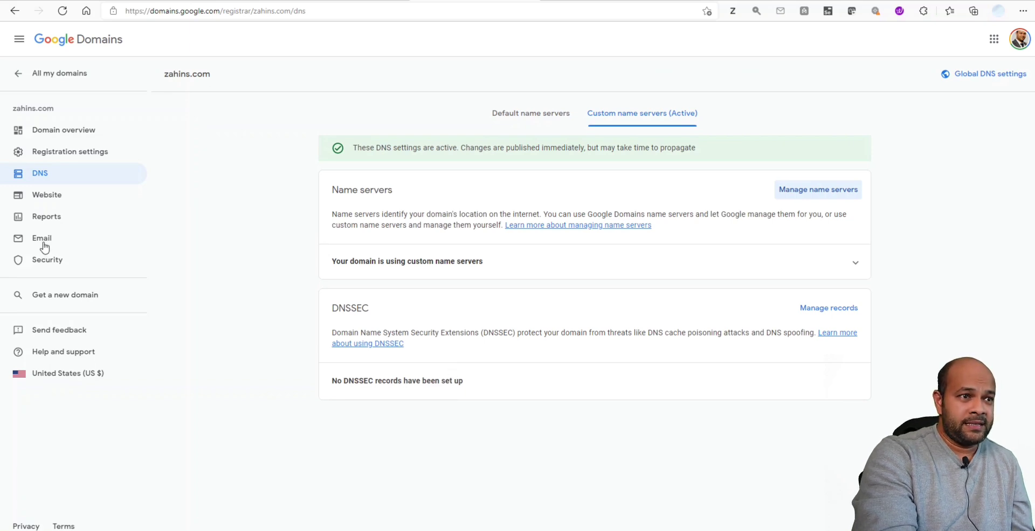
Return to Cloudflare, request the nameserver check for zahins.com and start the Quick Start Guide
key("ctrl+Tab")
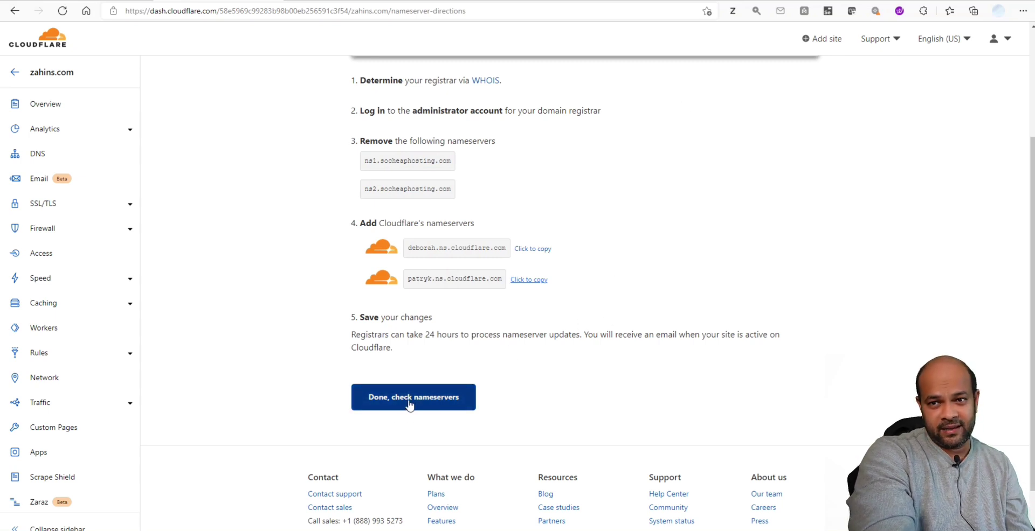
left_click(454, 409)
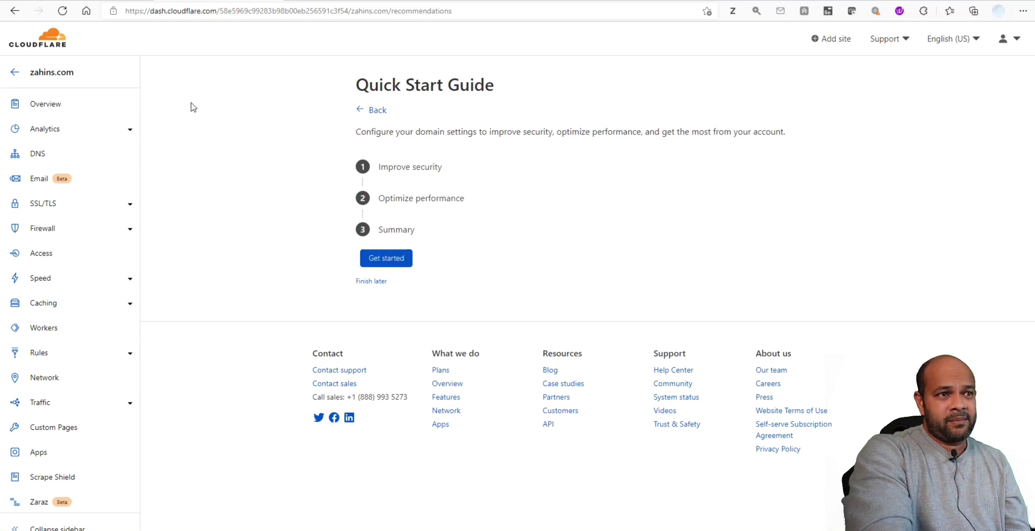
left_click(398, 264)
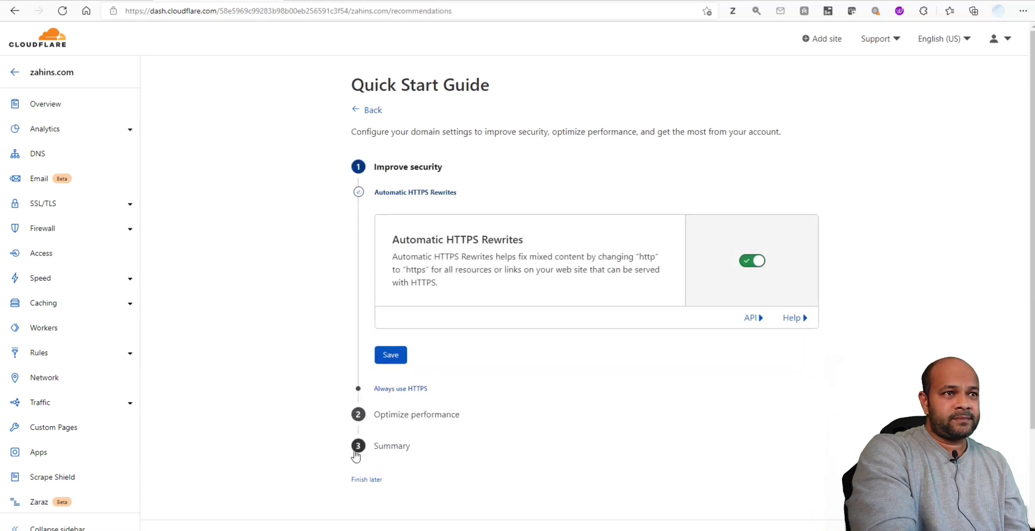
Save Automatic HTTPS Rewrites as enabled, then turn on Always Use HTTPS and save it
scroll(464, 268, "down", 1)
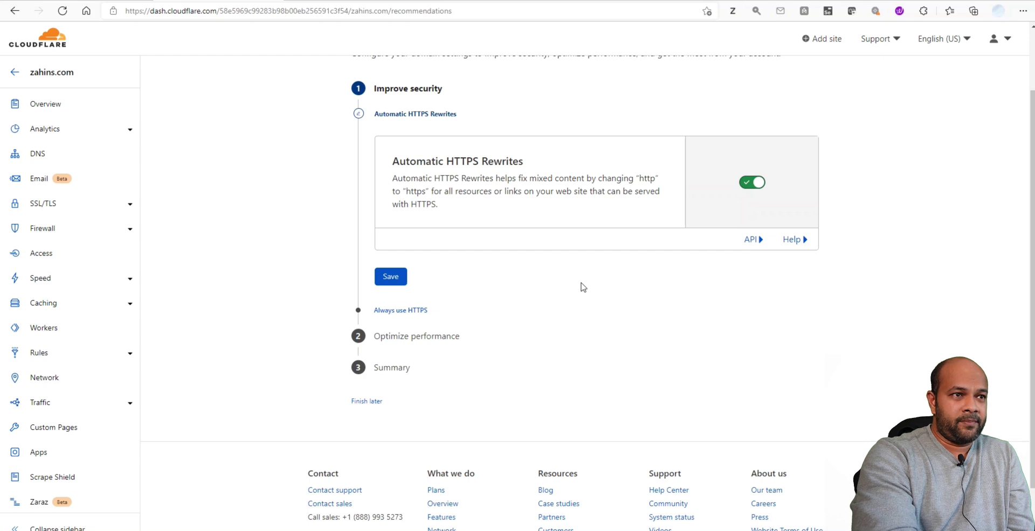
left_click(392, 281)
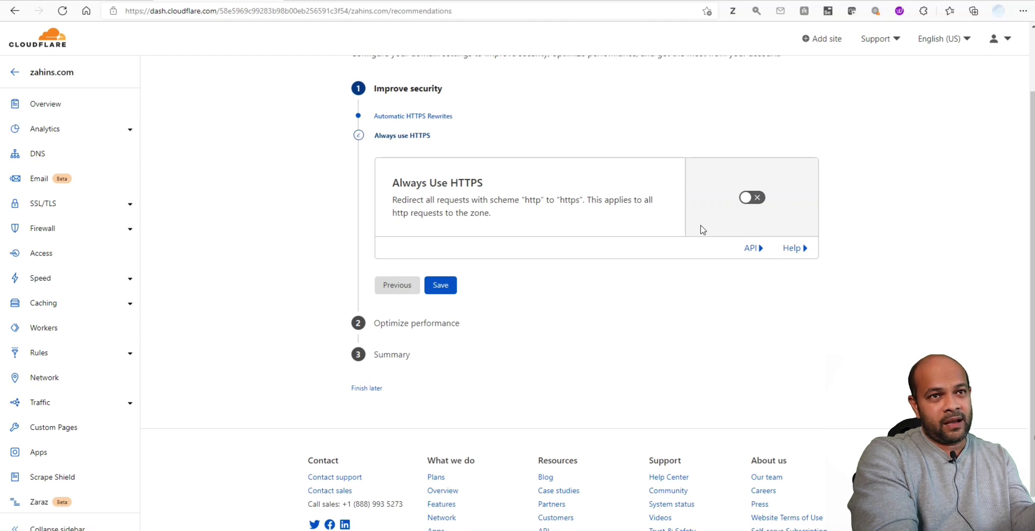
left_click(745, 199)
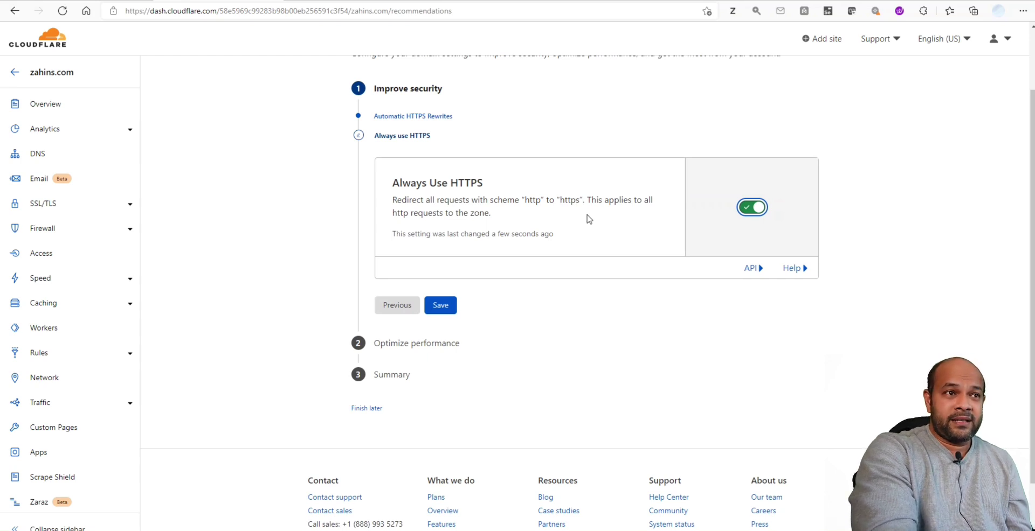
scroll(588, 221, "down", 1)
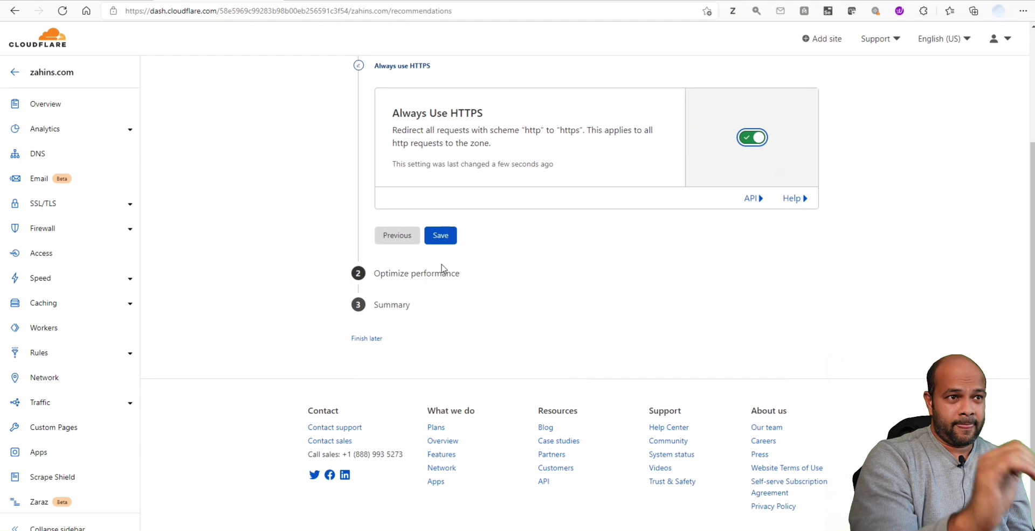
left_click(435, 237)
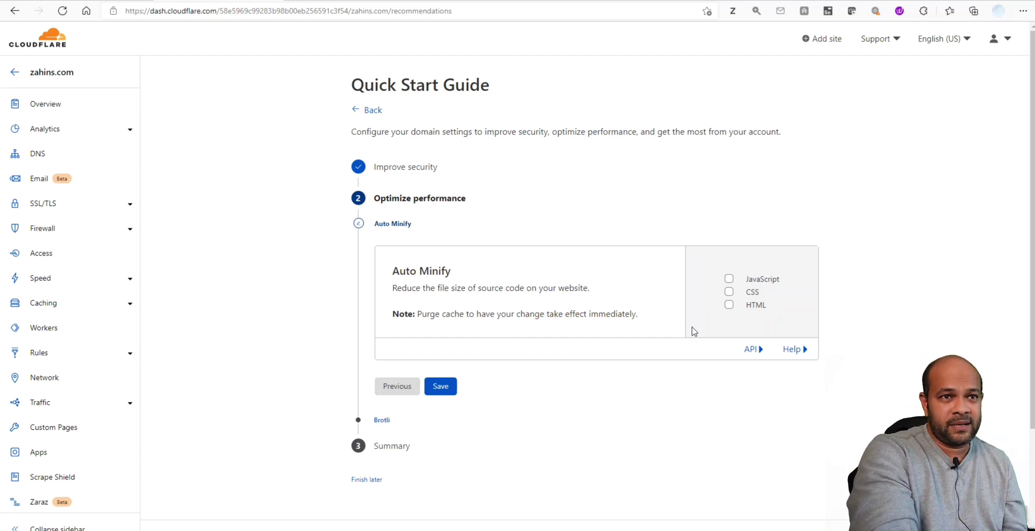
Enable Auto Minify for JavaScript, CSS and HTML and save the setting
left_click(729, 279)
left_click(729, 301)
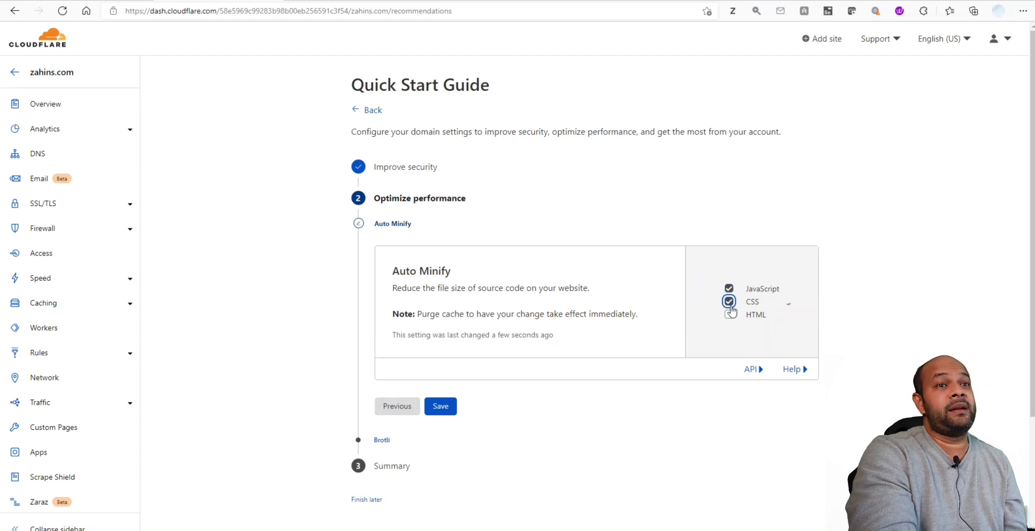
left_click(729, 315)
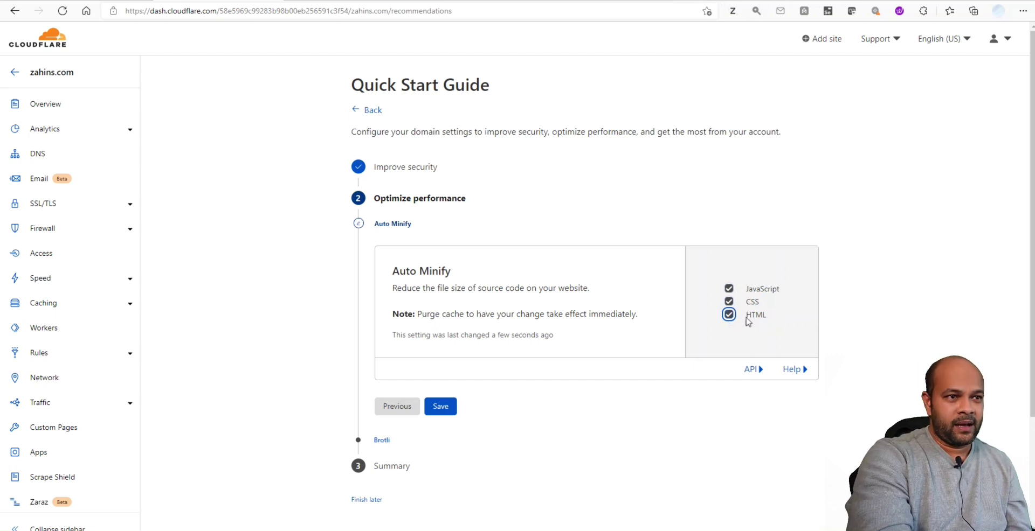
left_click(443, 408)
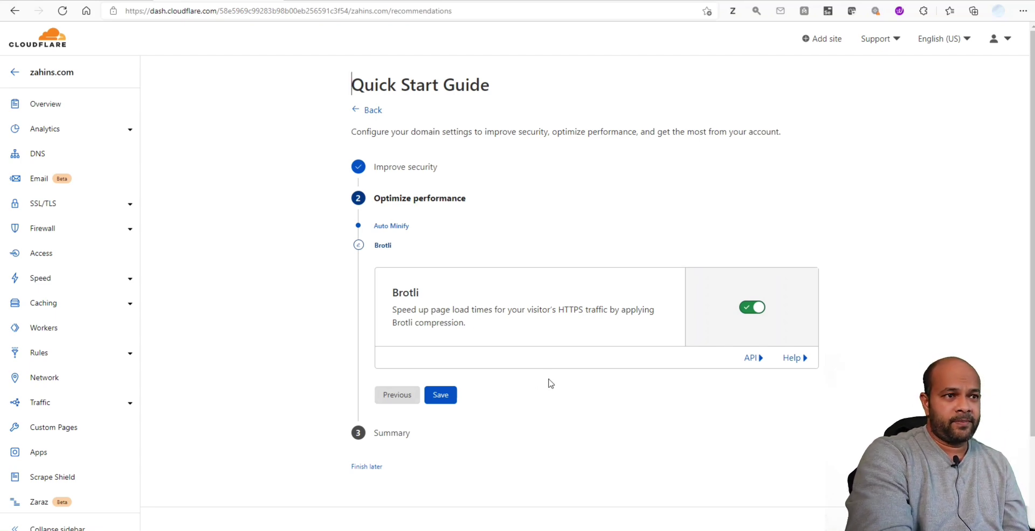
Save Brotli compression as enabled and finish the Quick Start Guide
left_click(440, 401)
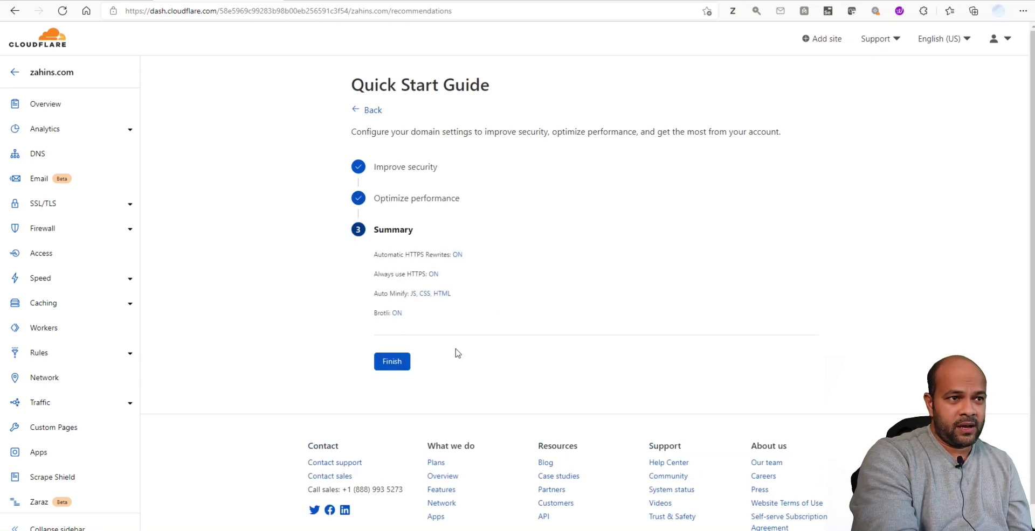
left_click(391, 365)
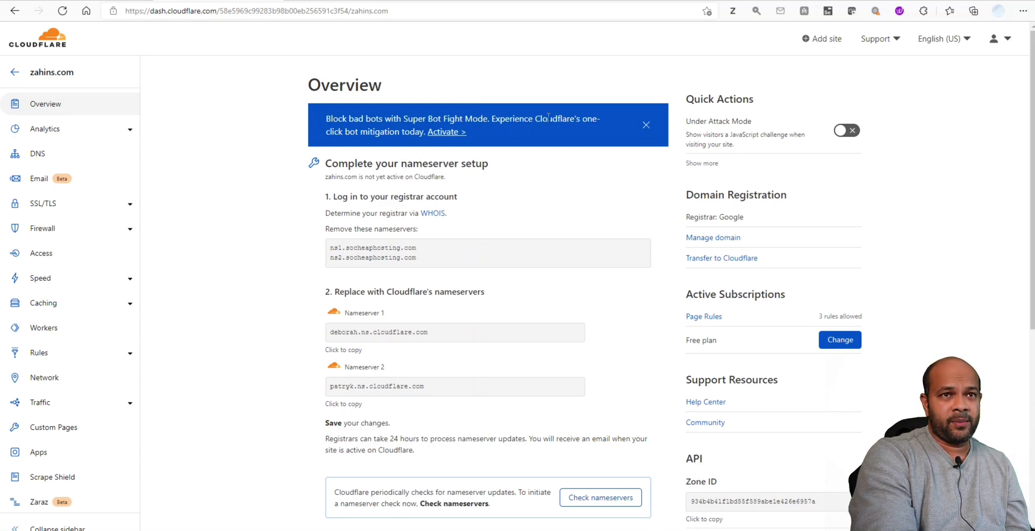
scroll(499, 183, "down", 3)
scroll(499, 183, "up", 3)
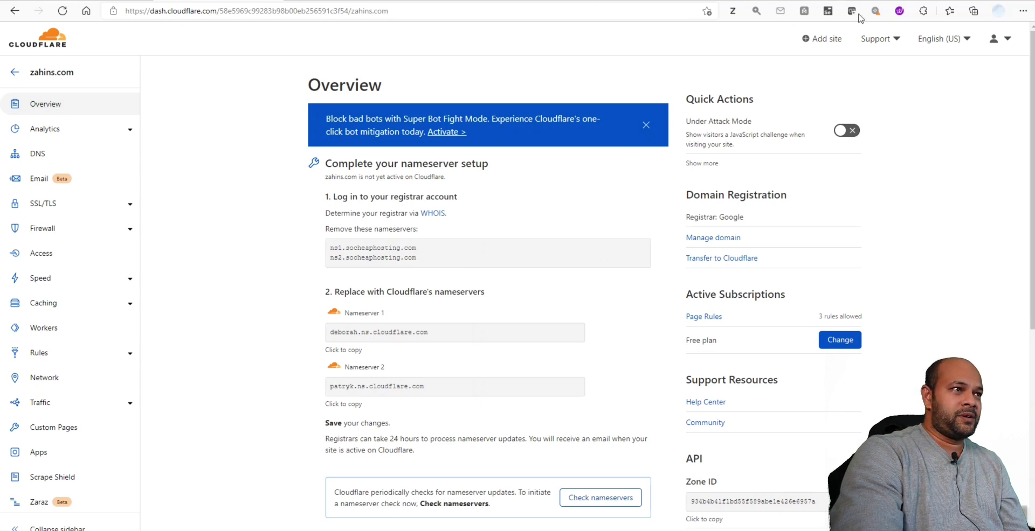
Open the Speed overview for zahins.com and read the suggestions about the origin server configuration
left_click(756, 11)
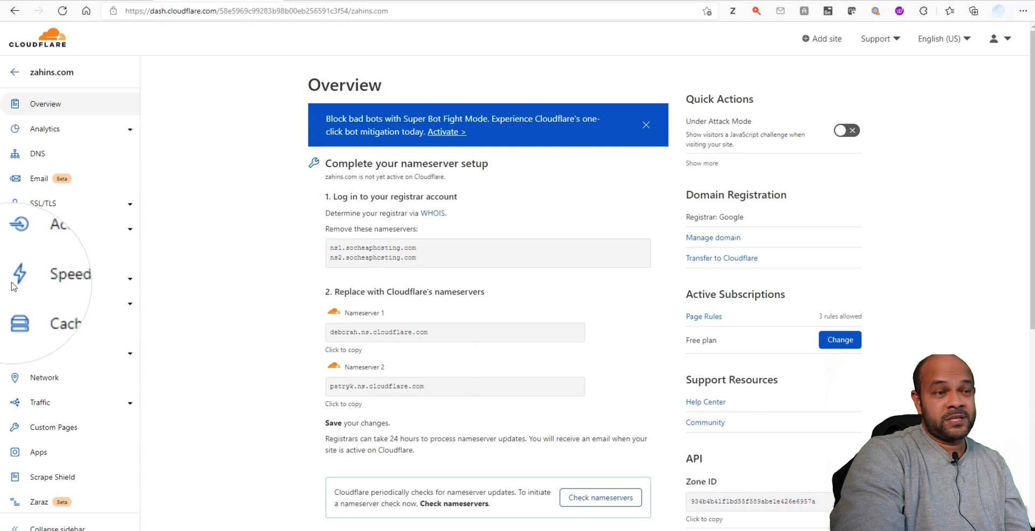
left_click(39, 279)
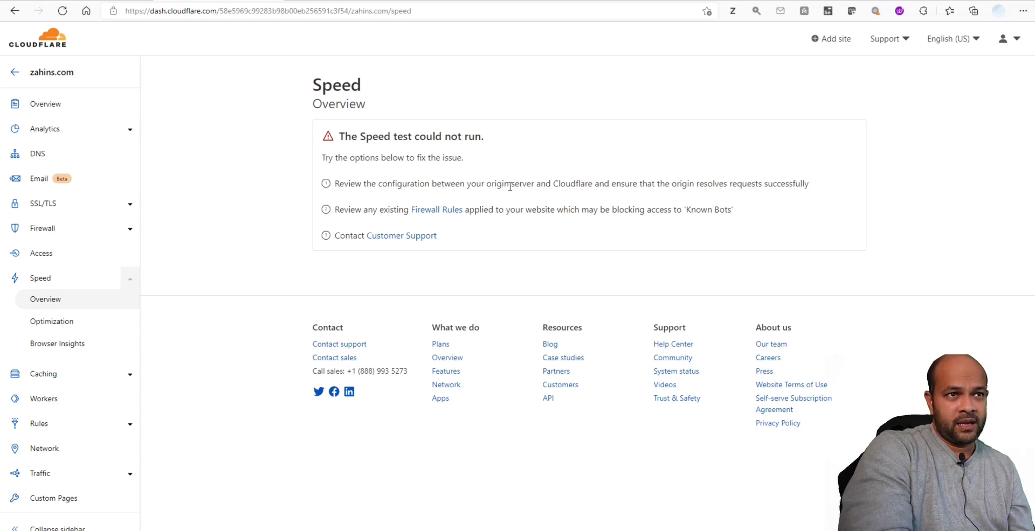
left_click_drag(536, 186, 482, 186)
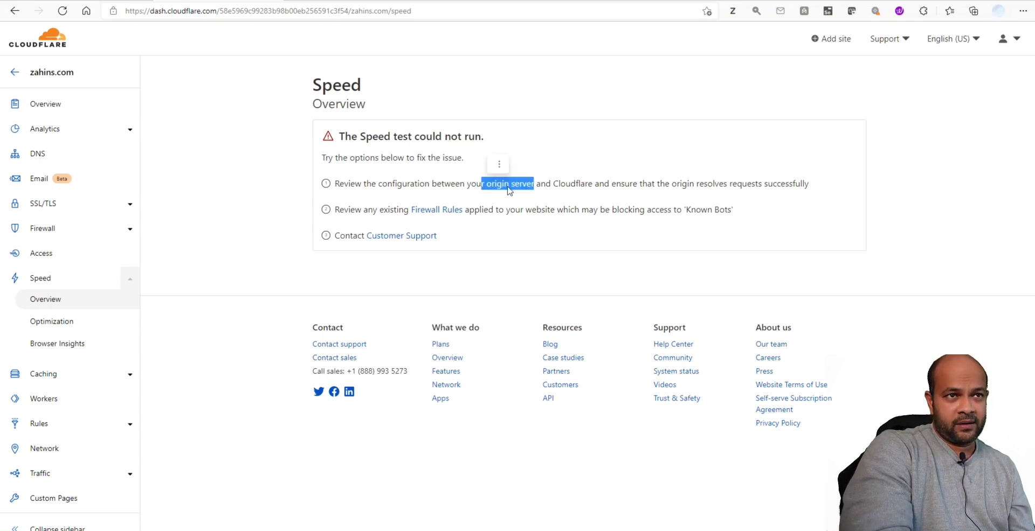
Read the Speed overview's suggestion to review Firewall Rules that may be blocking access to 'Known Bots'
left_click(571, 184)
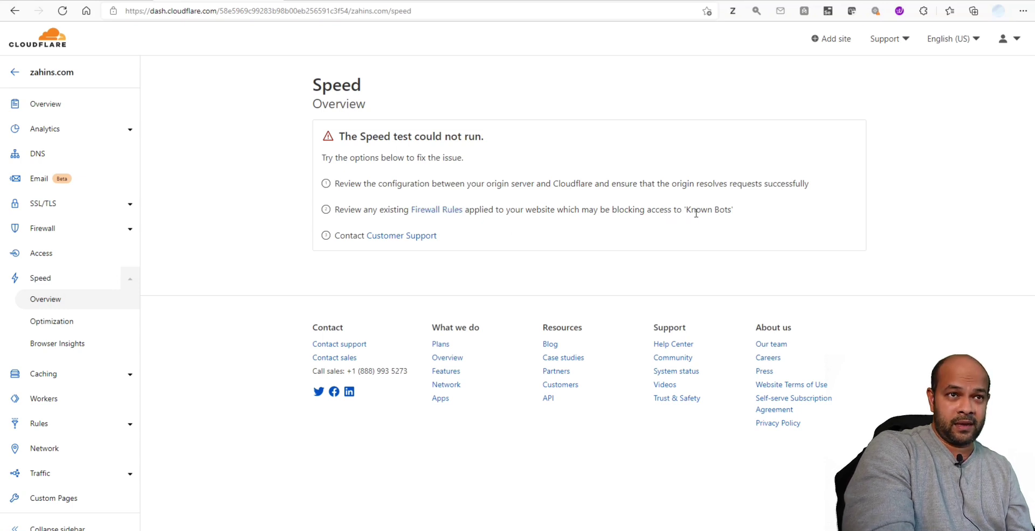
left_click_drag(689, 210, 732, 212)
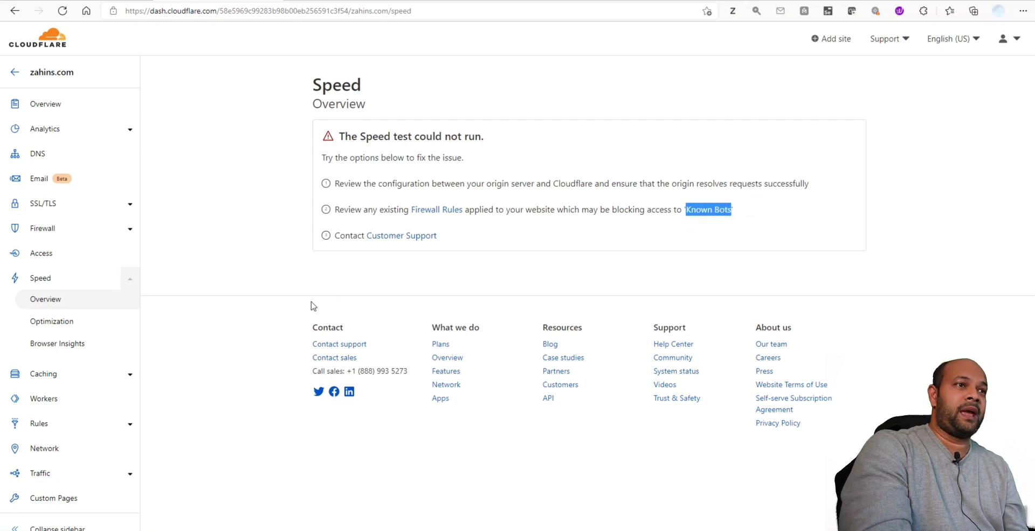
left_click(485, 237)
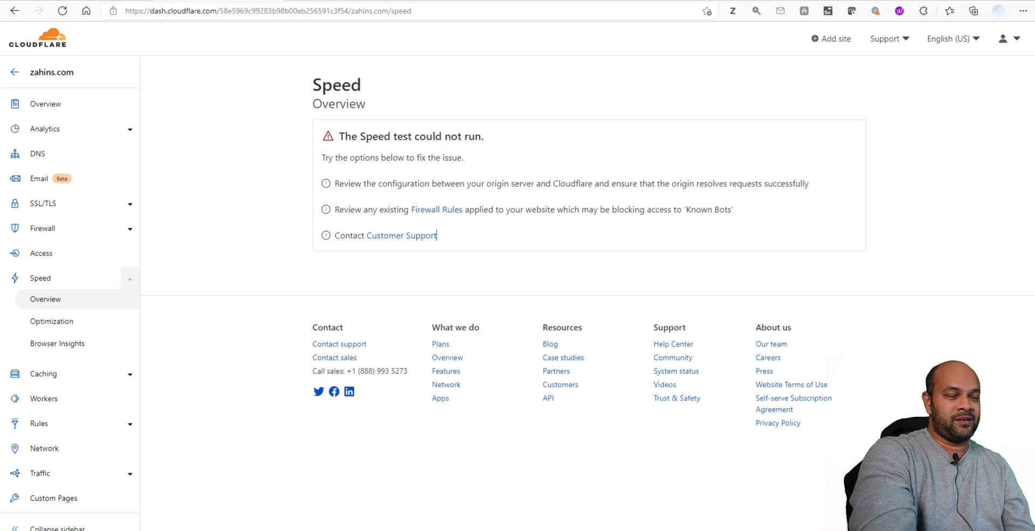
key("ctrl+Tab")
left_click(226, 11)
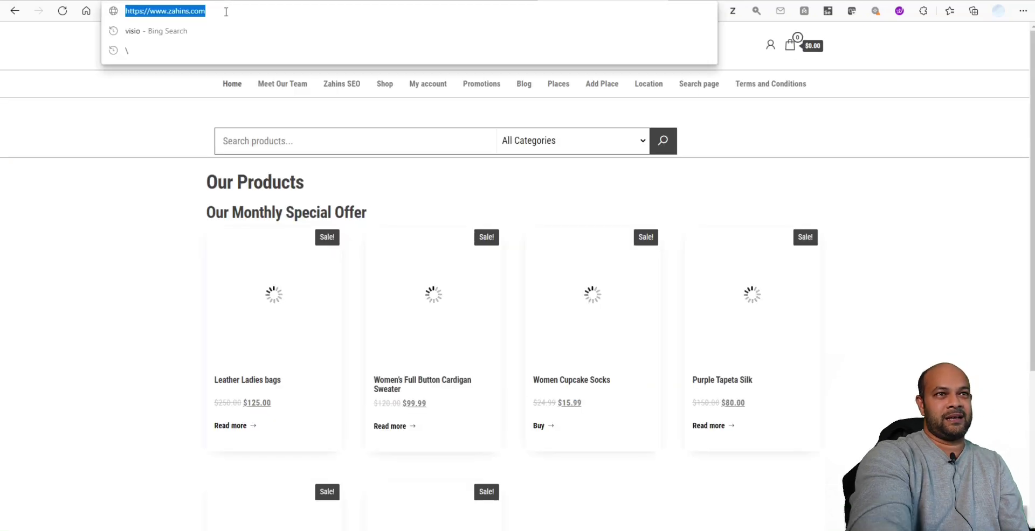
key("Escape")
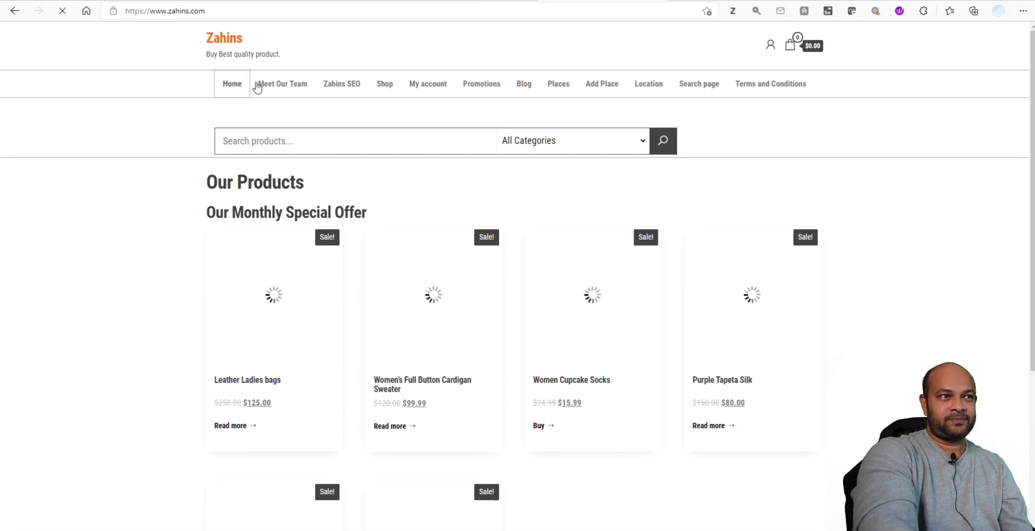
left_click(279, 86)
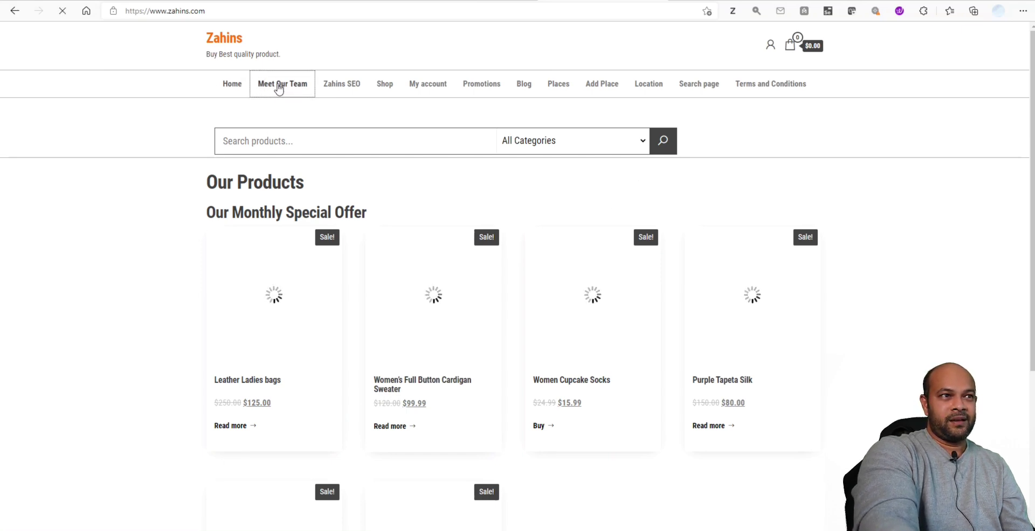
left_click(337, 86)
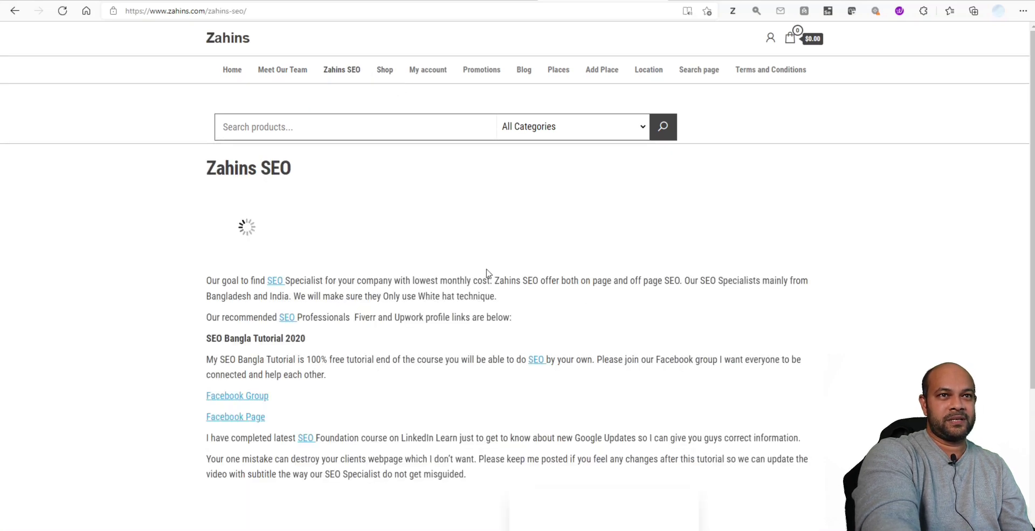
scroll(491, 277, "down", 4)
scroll(492, 289, "up", 4)
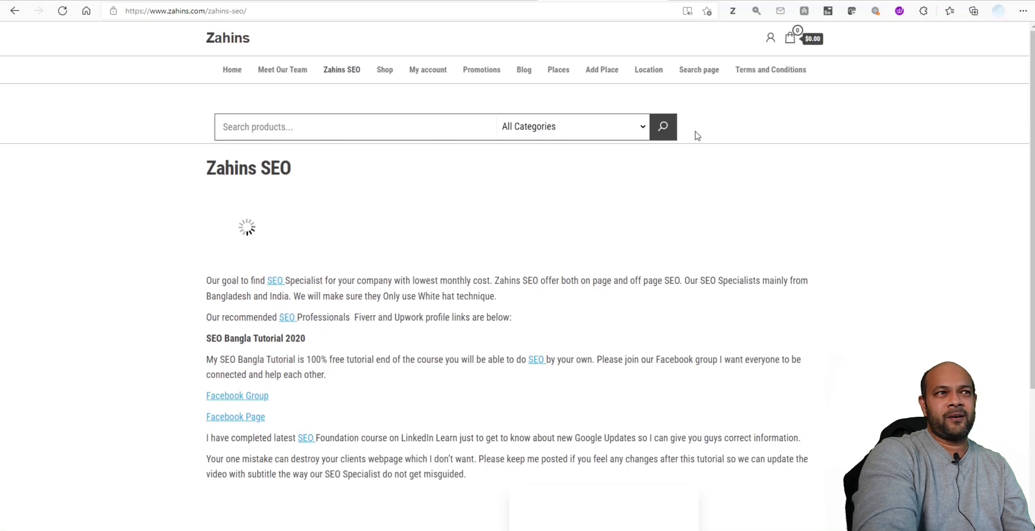